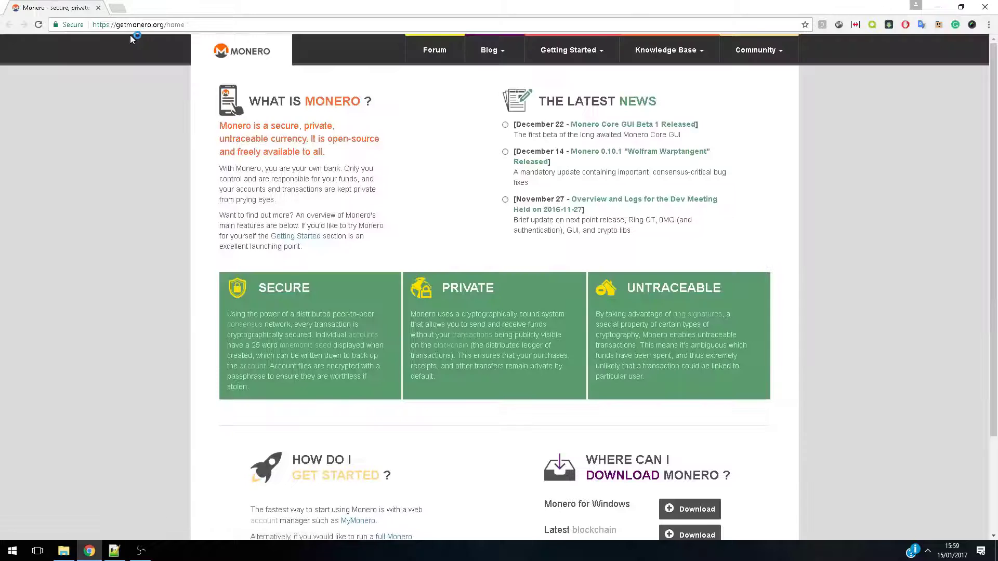
# Open the page listing all Monero downloads and close the home page
pyautogui.scroll(-3, 162, 77)
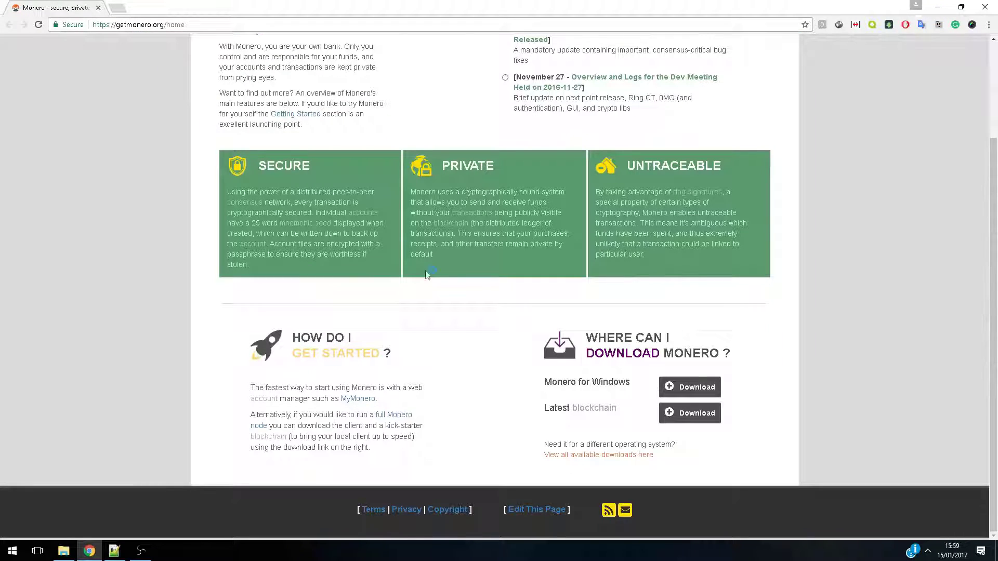
pyautogui.moveTo(544, 382); pyautogui.dragTo(632, 385)
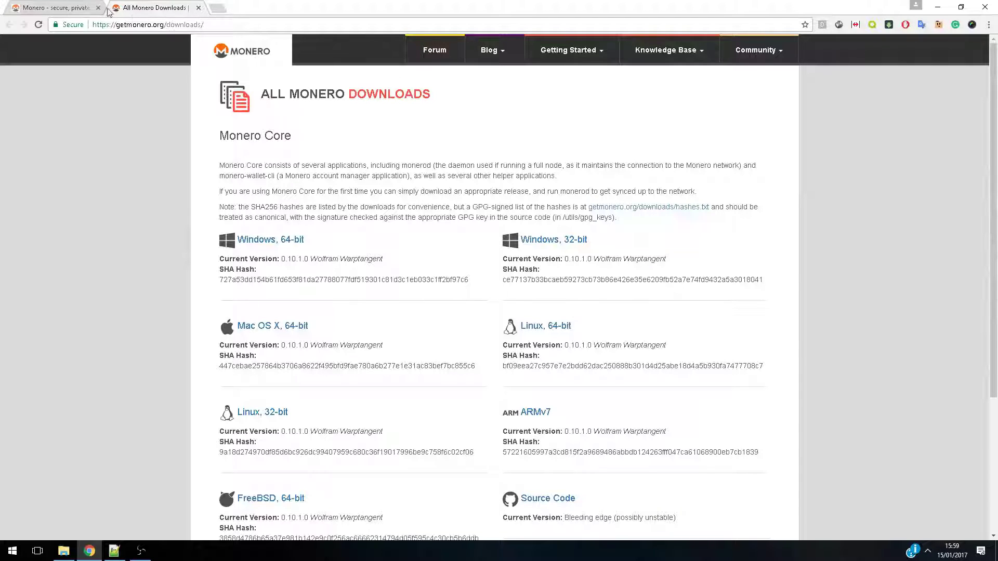
pyautogui.click(98, 8)
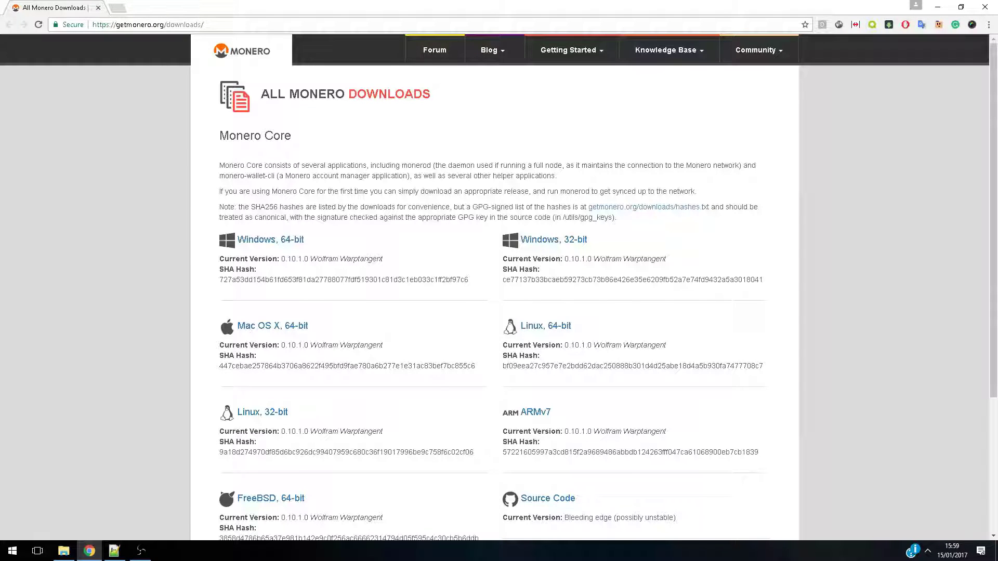
# Download the Windows, 64-bit release to the Desktop as monero.win.x64.v0-10-1-0.zip
pyautogui.click(271, 239)
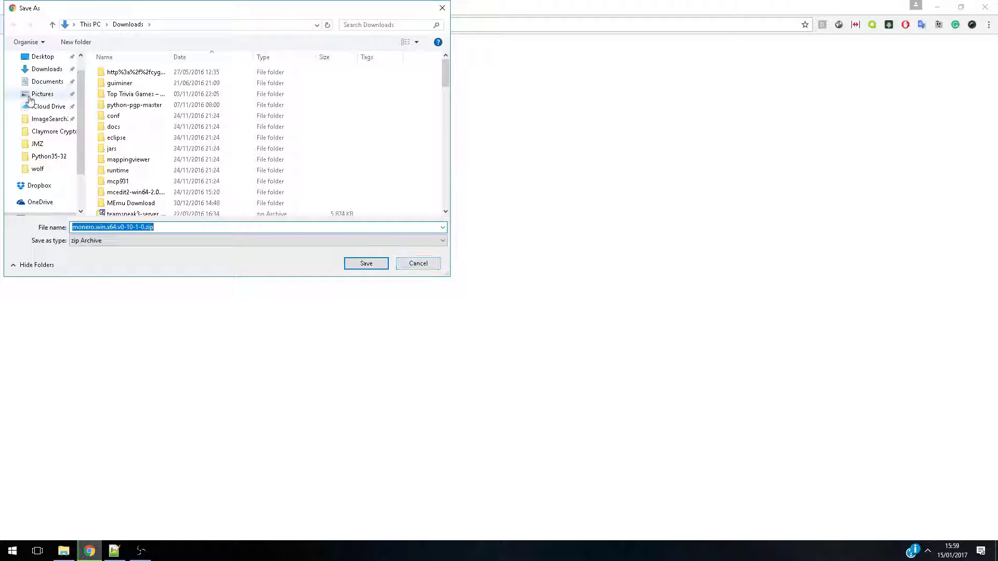
pyautogui.click(42, 56)
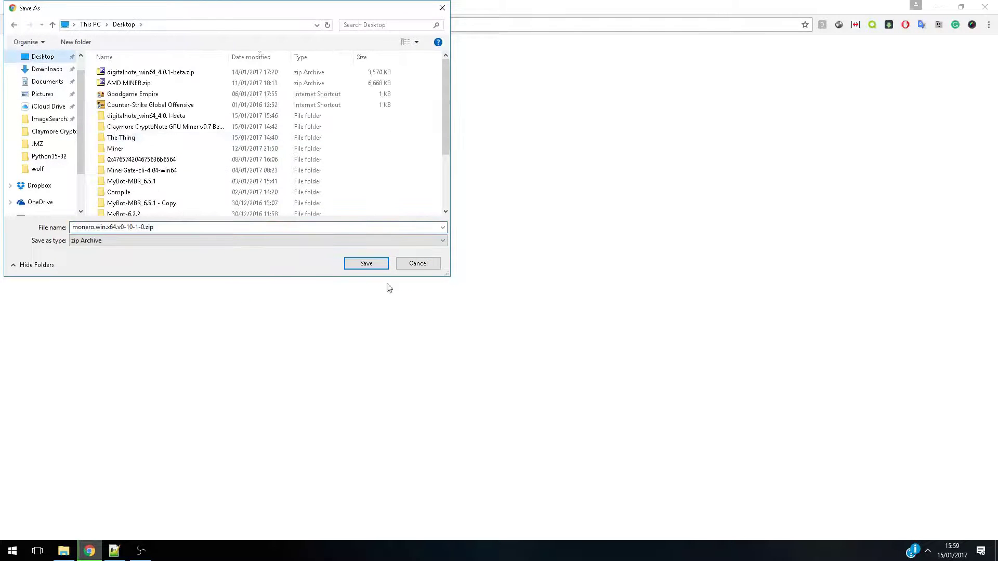
pyautogui.click(366, 263)
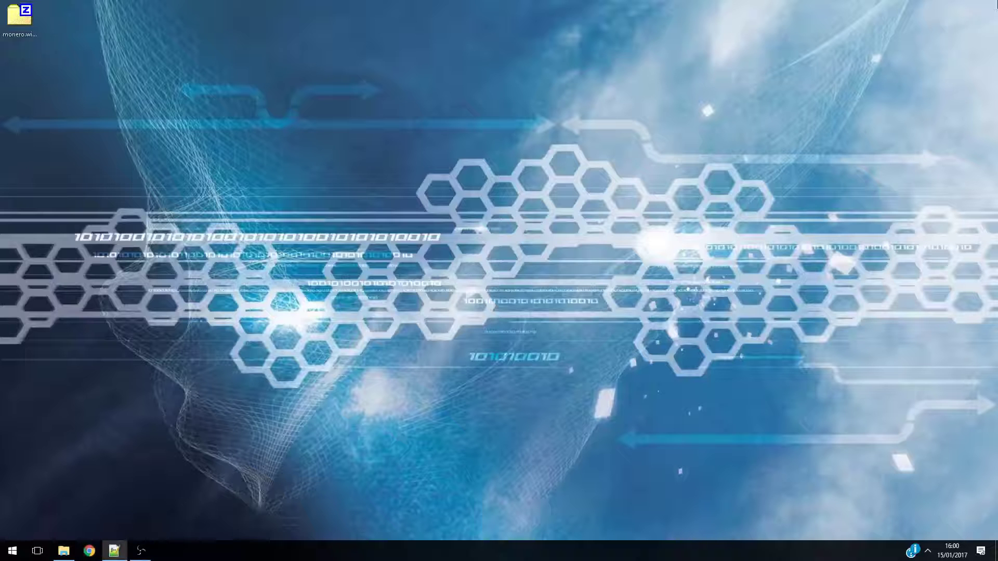
# Extract the downloaded archive into its own monero.win.x64.v0-10-1-0 folder on the desktop and open that folder
pyautogui.rightClick(7, 18)
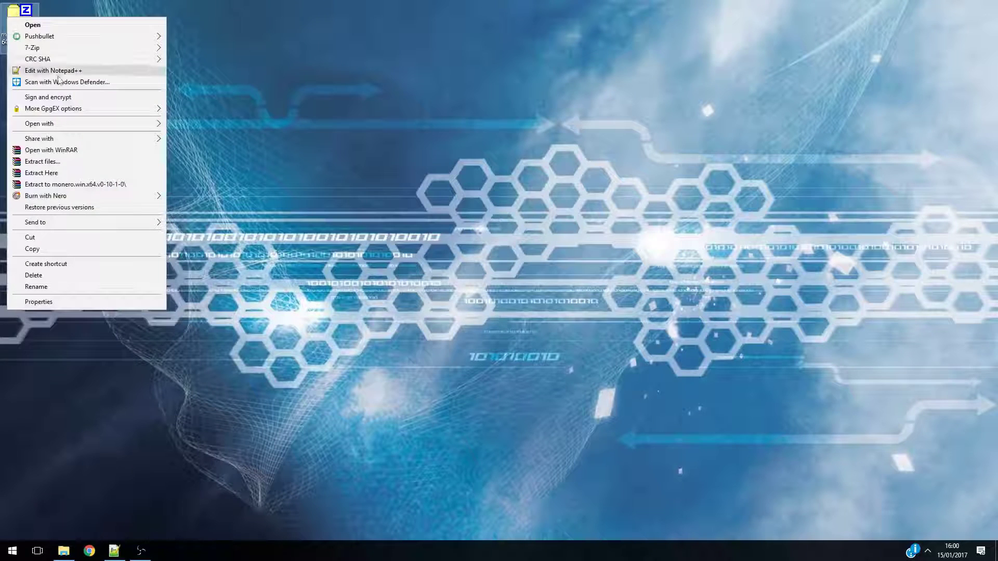
pyautogui.click(66, 185)
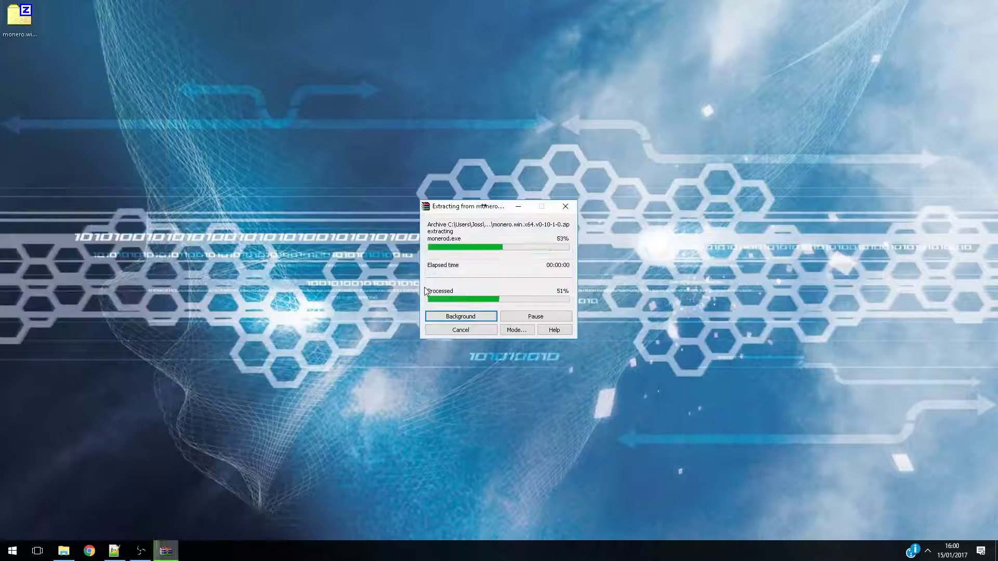
pyautogui.moveTo(24, 88); pyautogui.dragTo(550, 241)
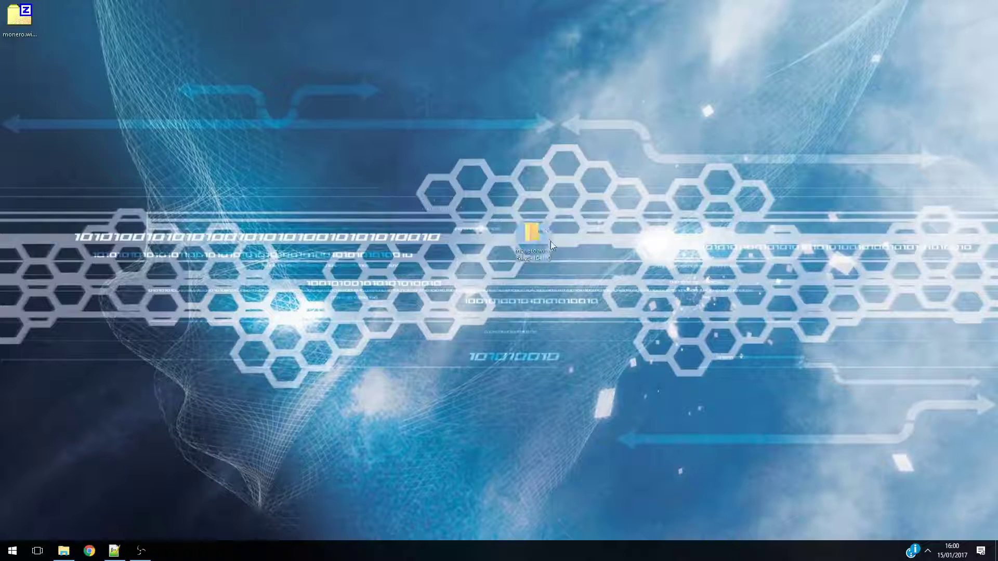
pyautogui.doubleClick(541, 239)
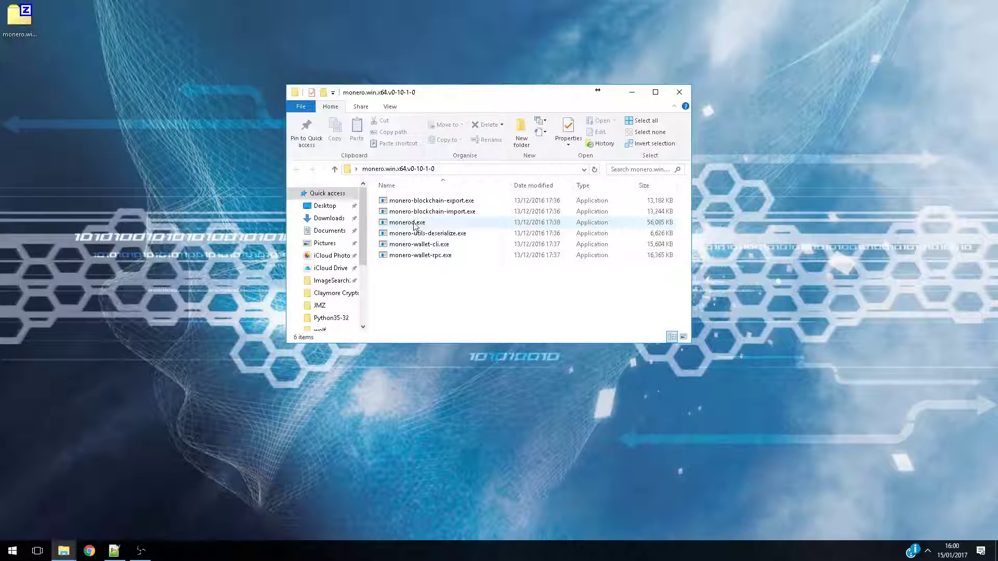
# Run monerod.exe with firewall access on private networks, check its synchronization log, and minimize its window
pyautogui.doubleClick(412, 224)
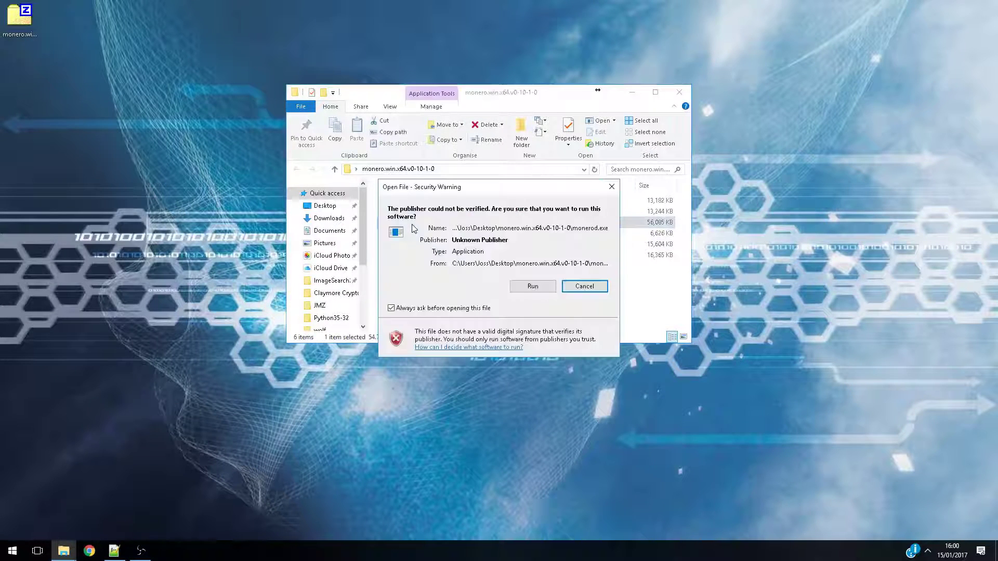
pyautogui.click(516, 287)
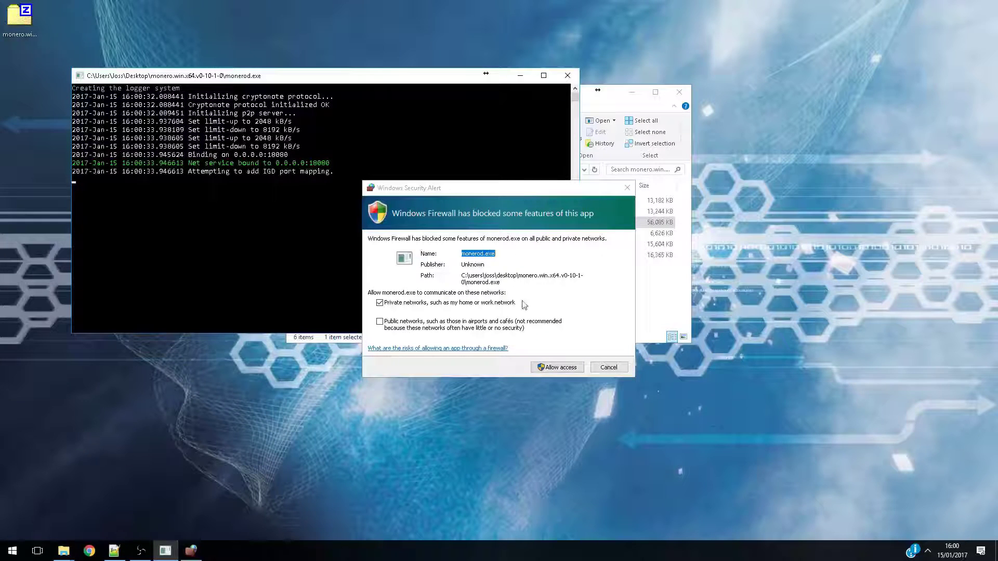
pyautogui.click(561, 367)
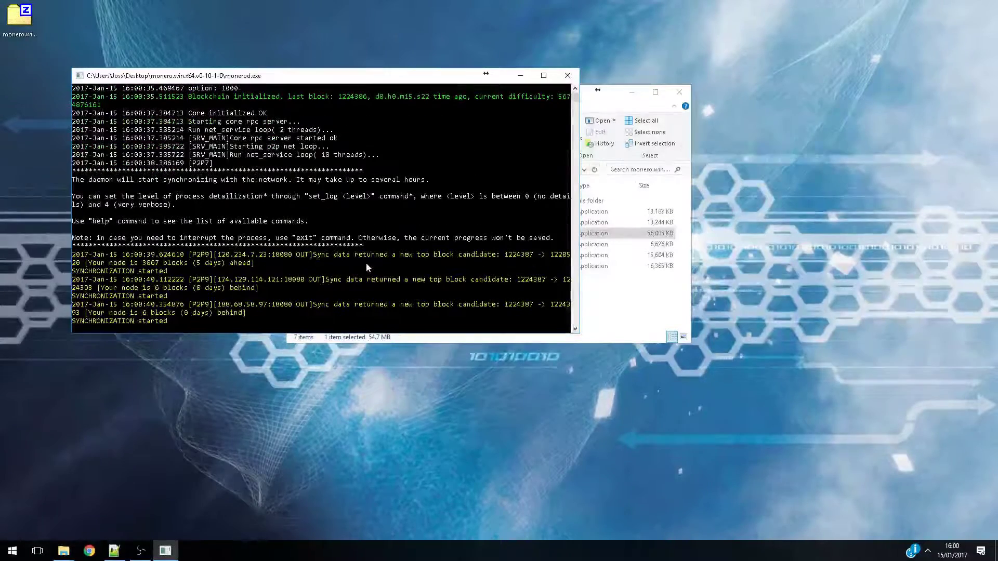
pyautogui.scroll(15, 338, 234)
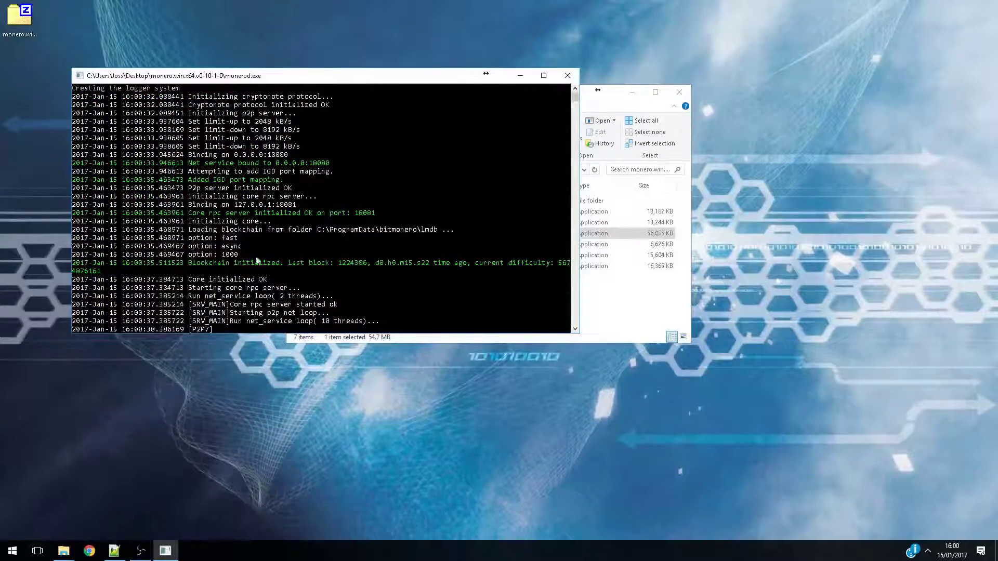
pyautogui.scroll(-15, 251, 293)
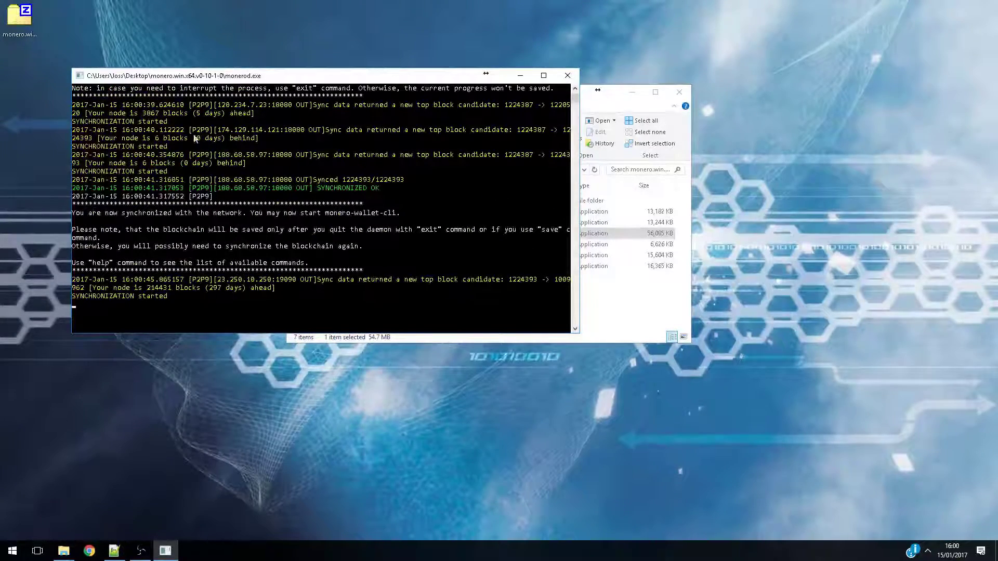
pyautogui.click(520, 75)
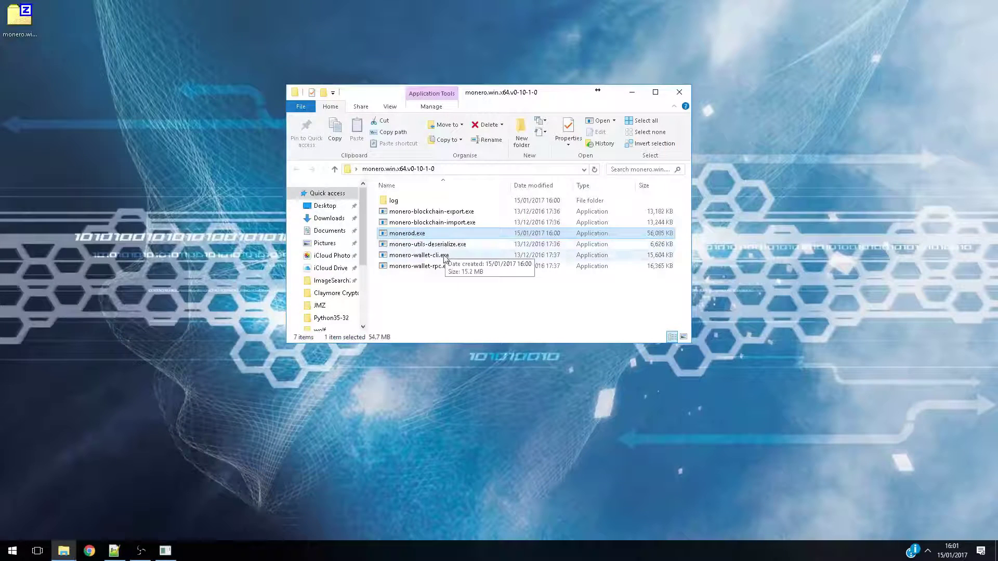
# Run monero-wallet-cli.exe and confirm the creation of a new wallet named TestWallet
pyautogui.doubleClick(444, 256)
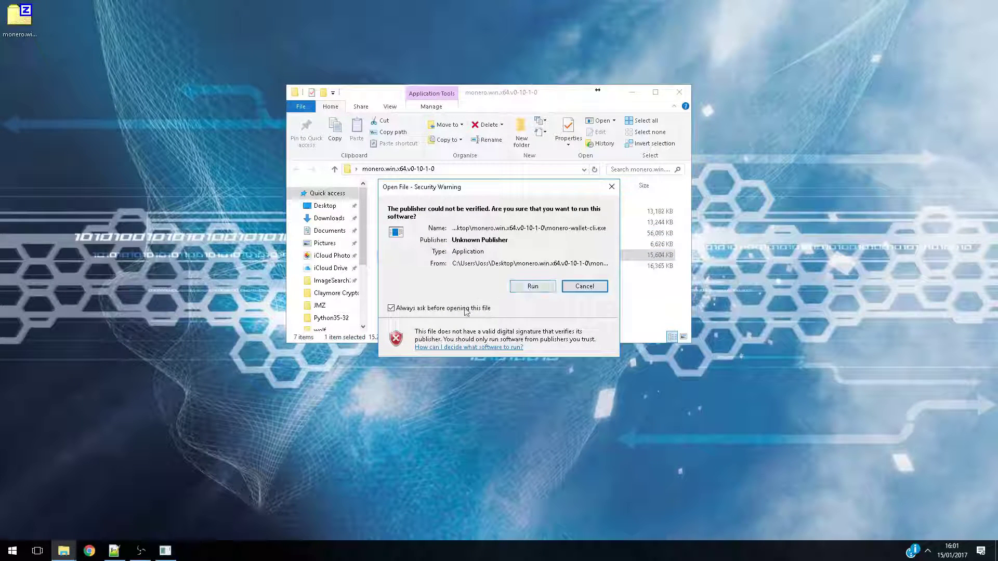
pyautogui.click(526, 287)
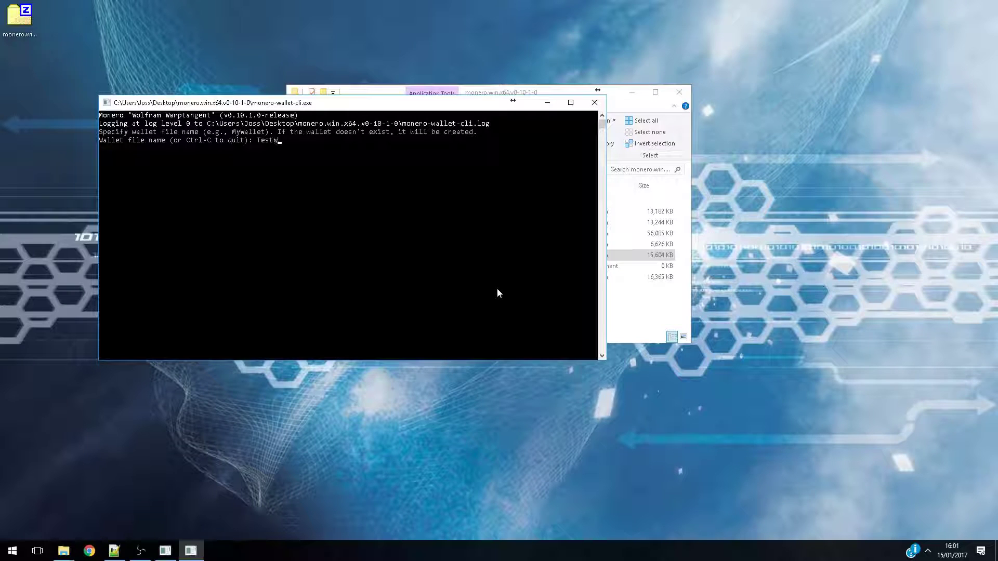
pyautogui.write('llet')
pyautogui.press('Return')
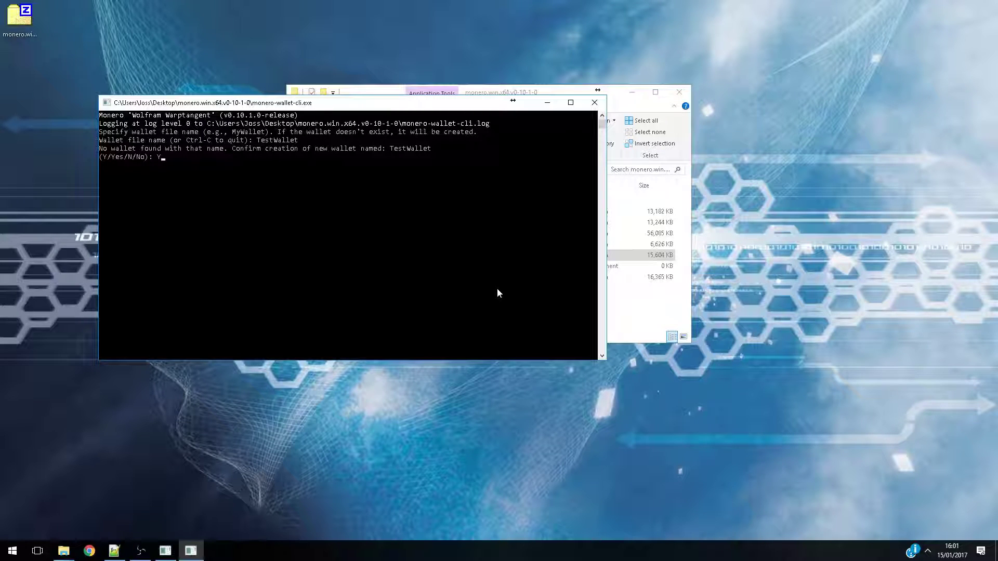
pyautogui.press('Return')
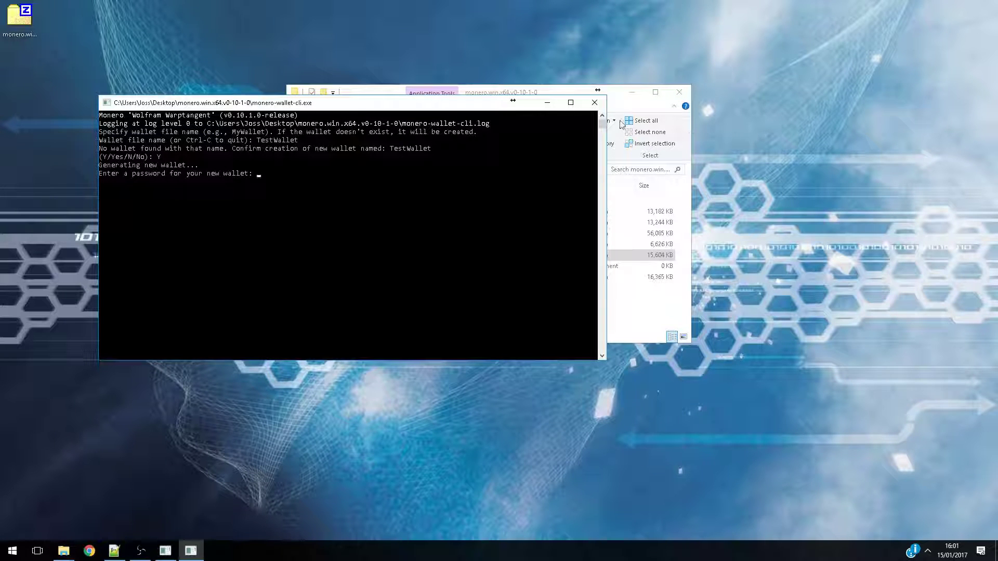
# Create a text document named Login.txt in the Monero folder and open it
pyautogui.moveTo(407, 106); pyautogui.dragTo(743, 283)
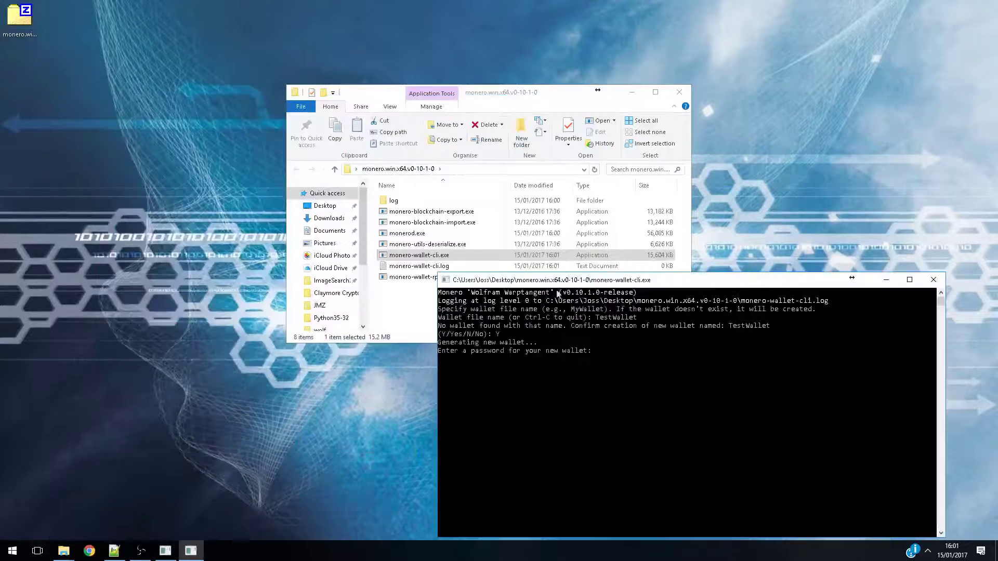
pyautogui.rightClick(393, 297)
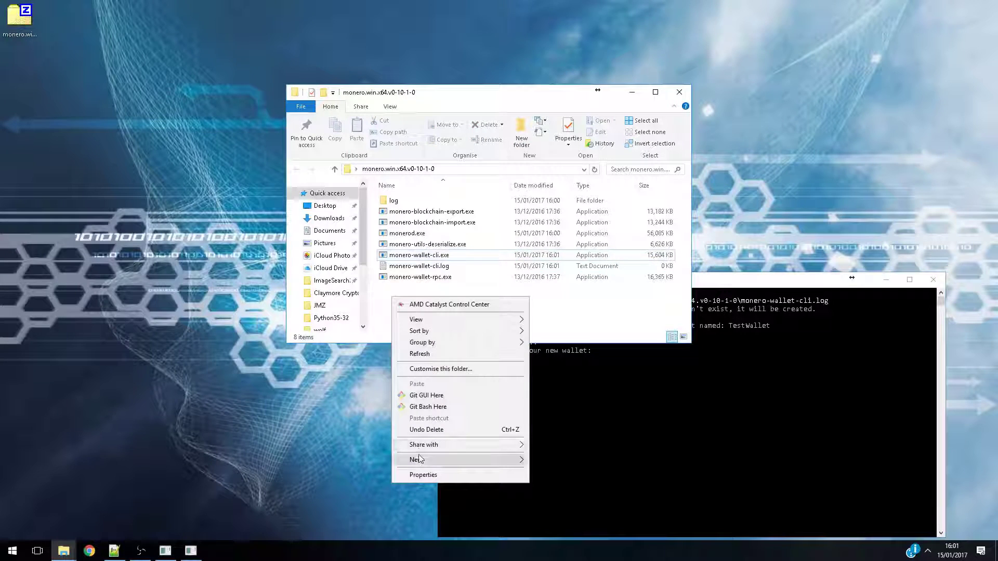
pyautogui.moveTo(419, 460)
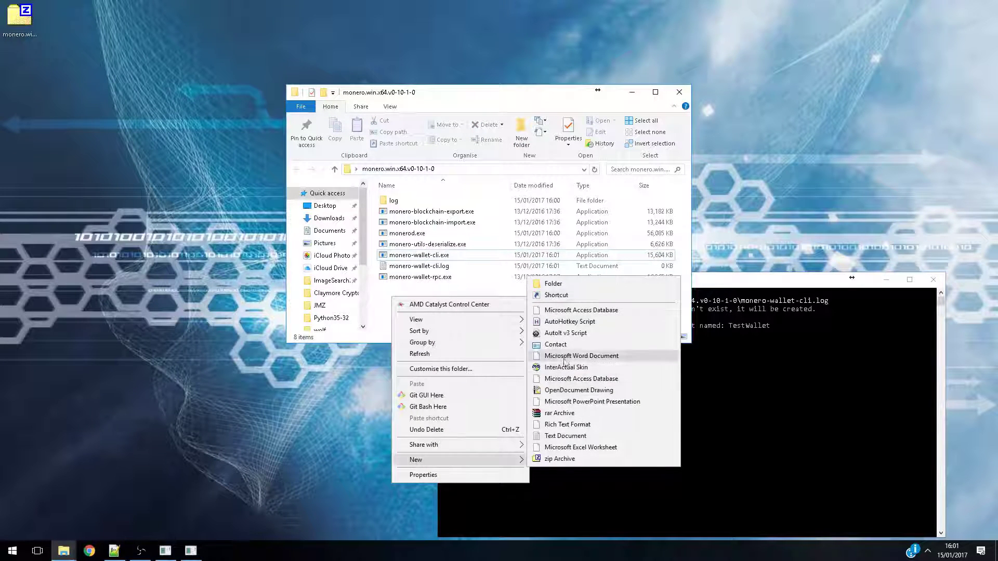
pyautogui.click(566, 435)
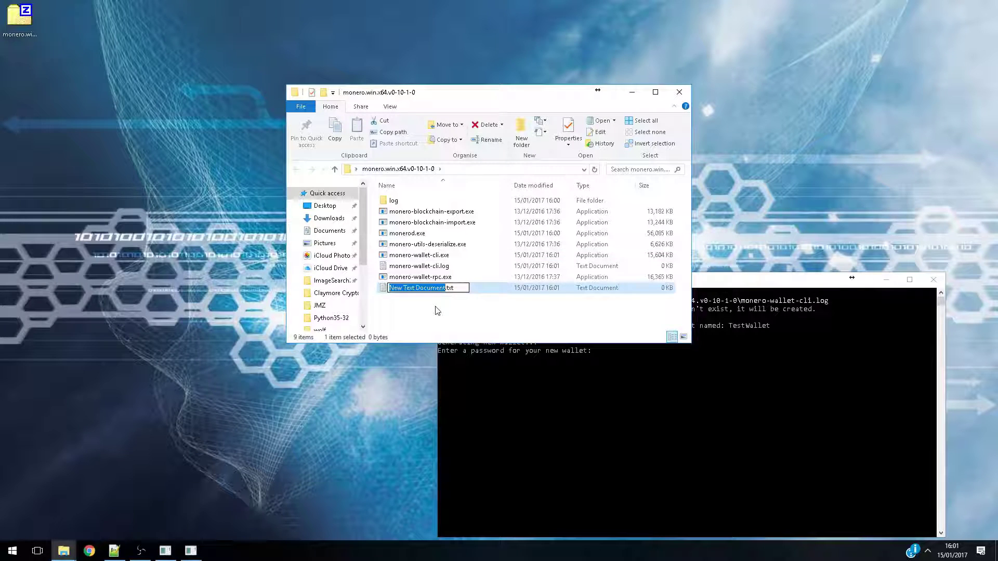
pyautogui.write('Login')
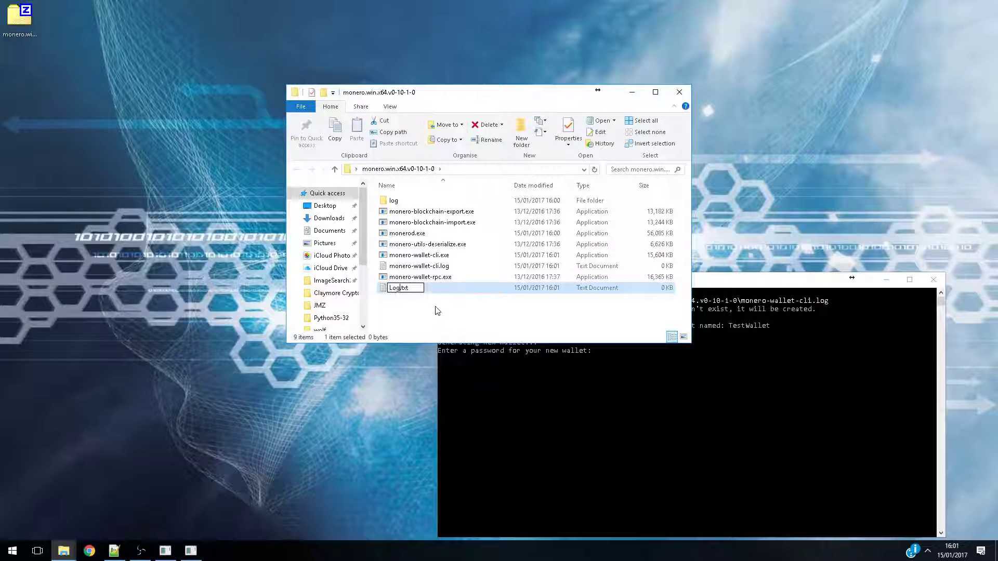
pyautogui.press('Return')
pyautogui.doubleClick(486, 289)
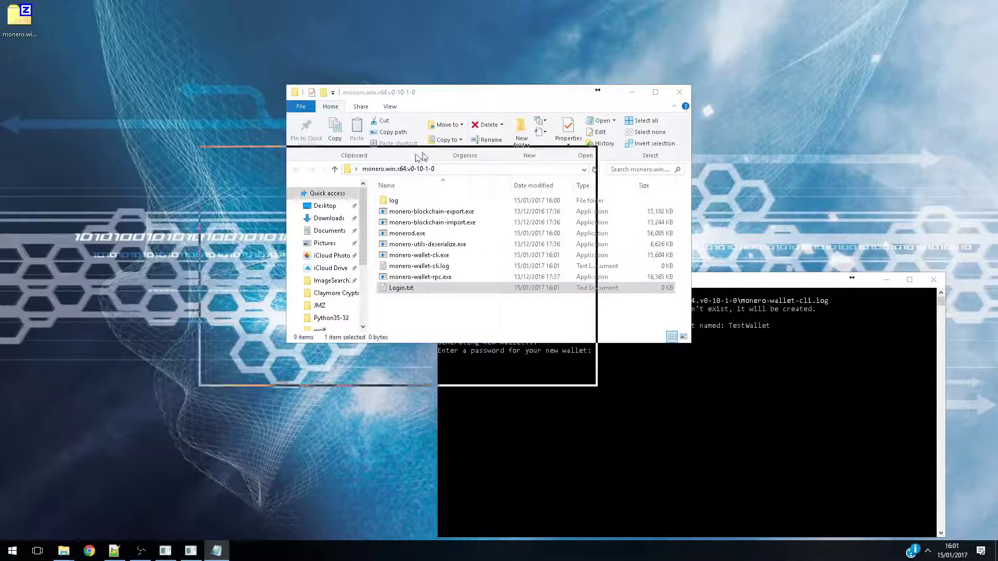
# Note the wallet password in Login.txt and enter it as the new wallet's password
pyautogui.click(543, 395)
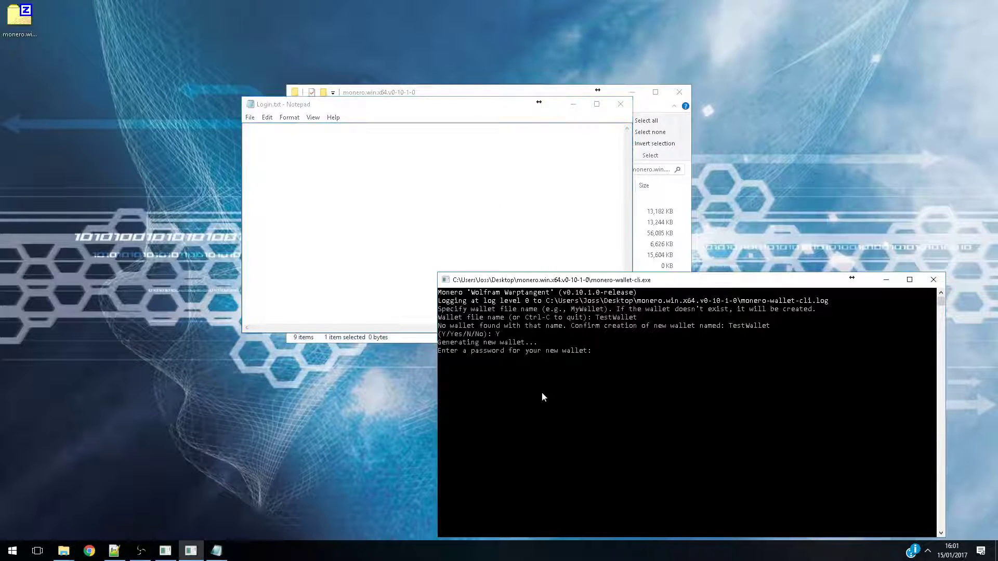
pyautogui.click(336, 182)
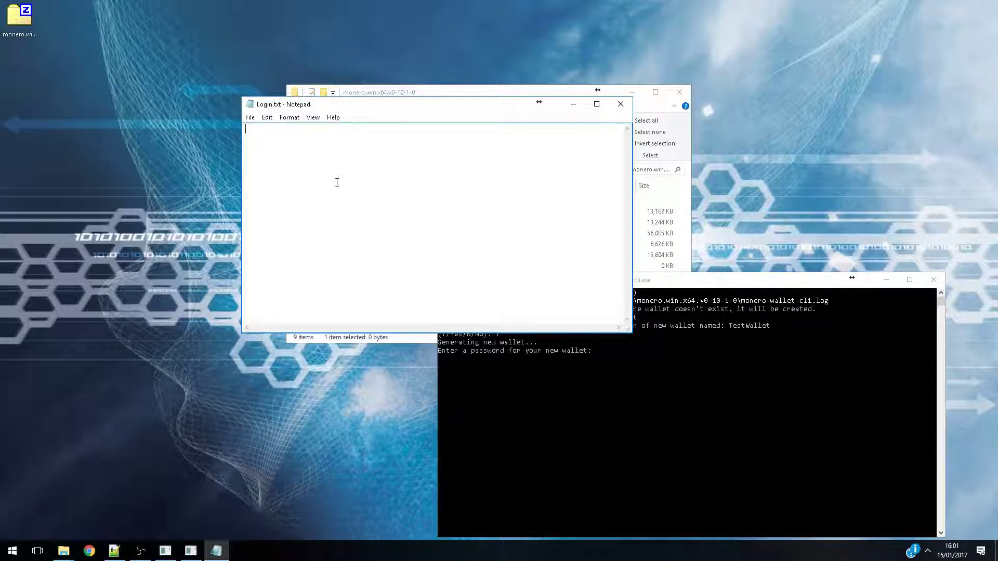
pyautogui.click(607, 351)
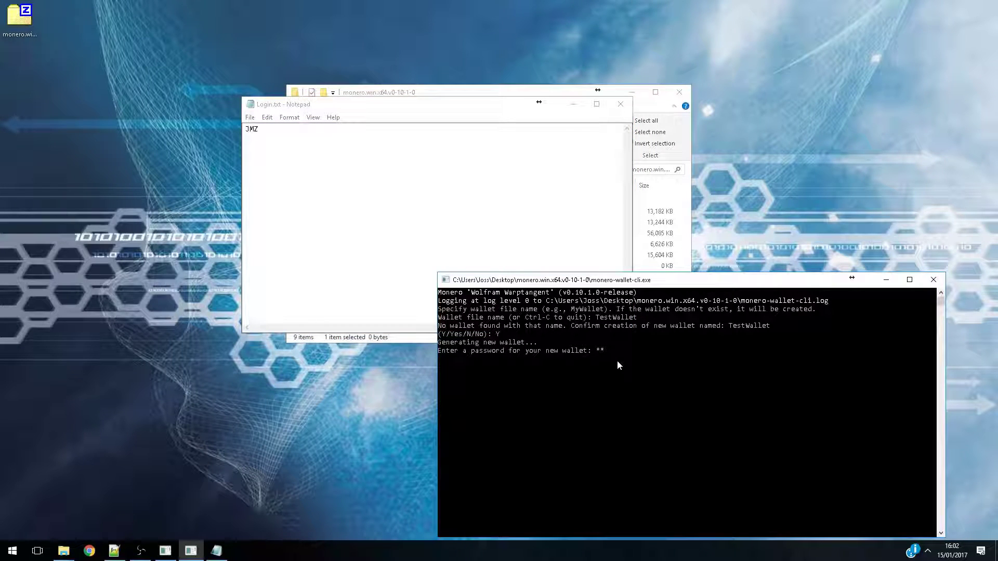
pyautogui.press('Return')
# Confirm the wallet password with the copy from Login.txt and choose English (0) as the seed language
pyautogui.click(287, 128)
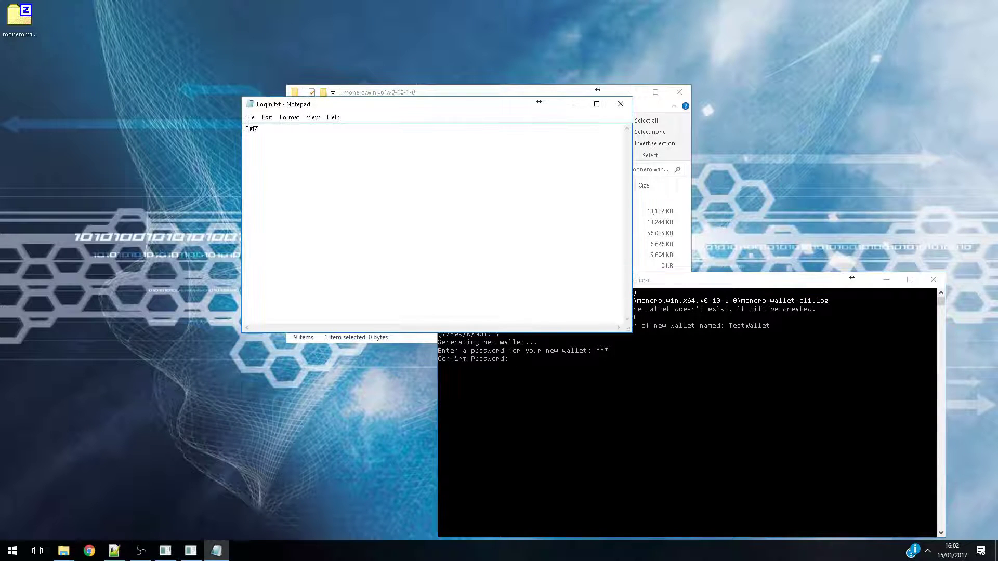
pyautogui.moveTo(266, 129); pyautogui.dragTo(226, 126)
pyautogui.rightClick(251, 134)
pyautogui.click(285, 165)
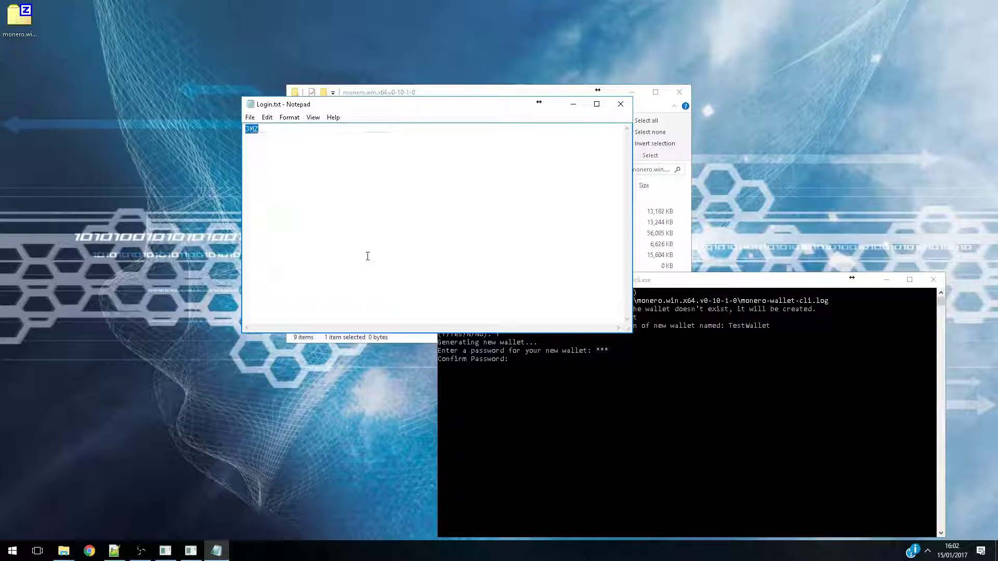
pyautogui.click(530, 365)
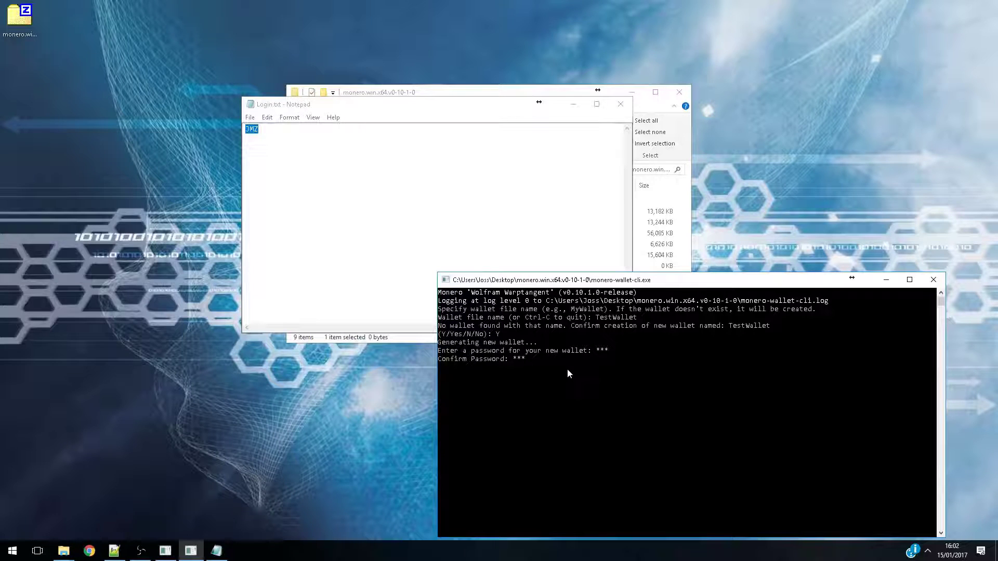
pyautogui.press('Return')
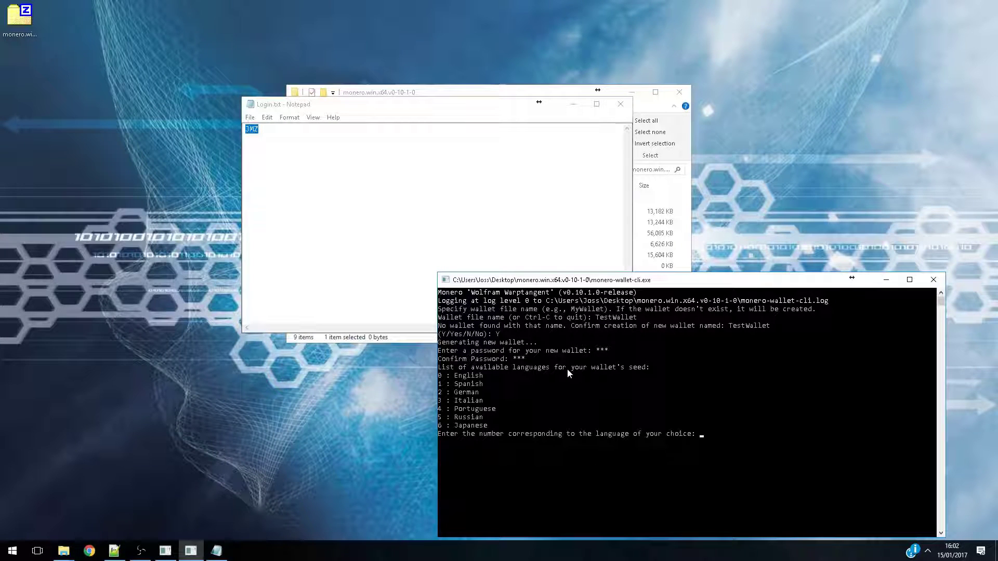
pyautogui.write('0')
pyautogui.press('Return')
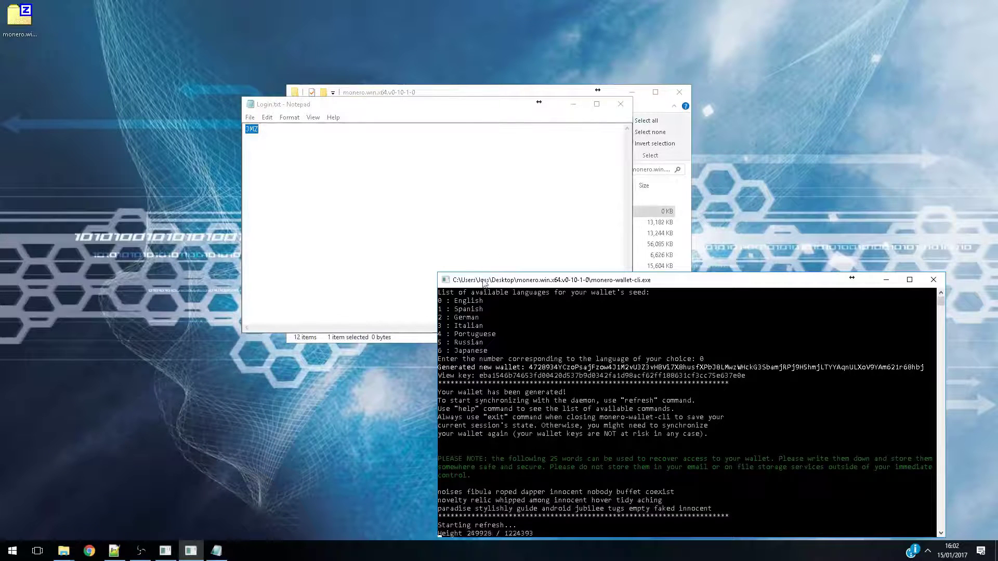
# Maximize the wallet window and copy the 25-word recovery seed from its output
pyautogui.moveTo(486, 280); pyautogui.dragTo(416, 2)
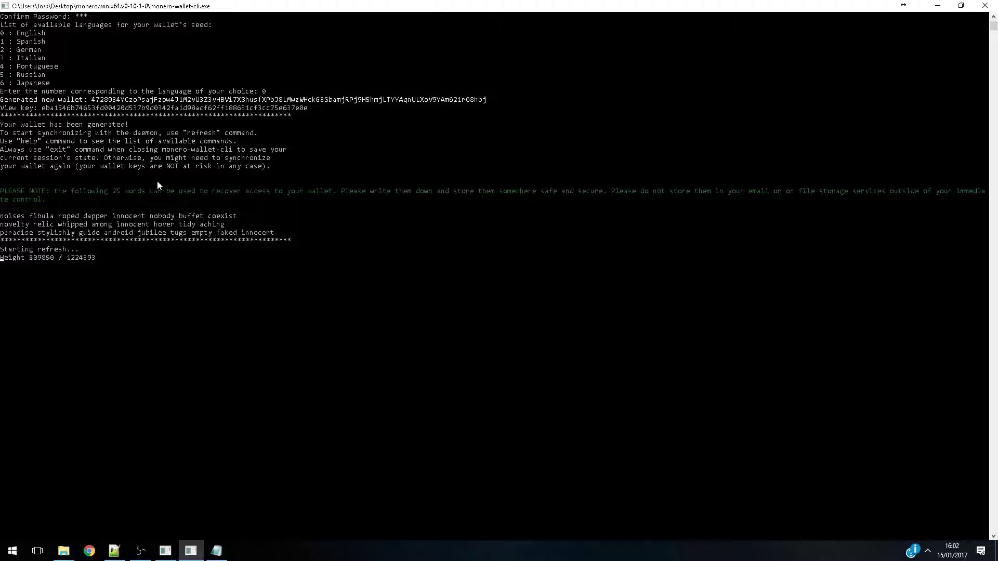
pyautogui.click(1, 218)
pyautogui.moveTo(1, 218); pyautogui.dragTo(273, 235)
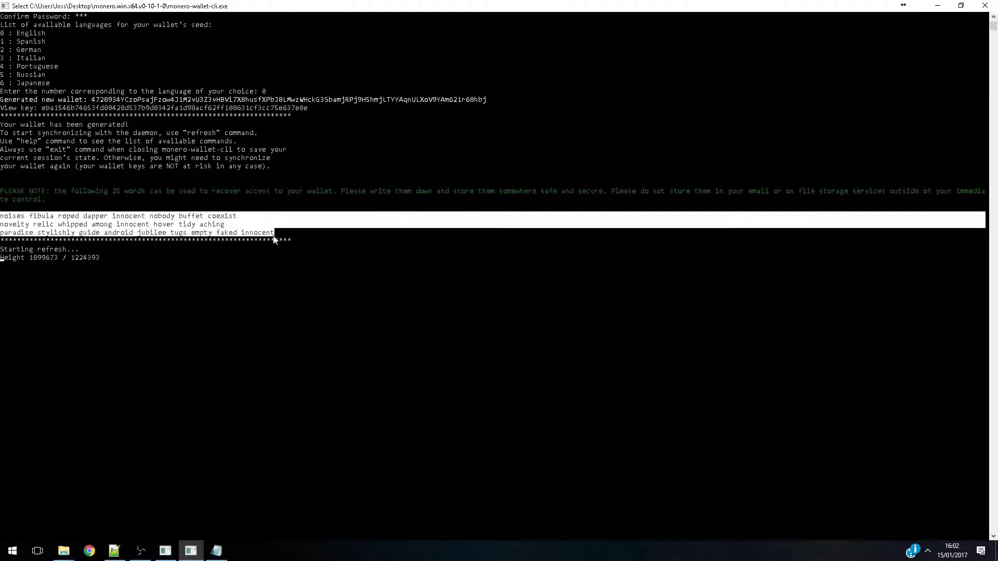
pyautogui.rightClick(119, 227)
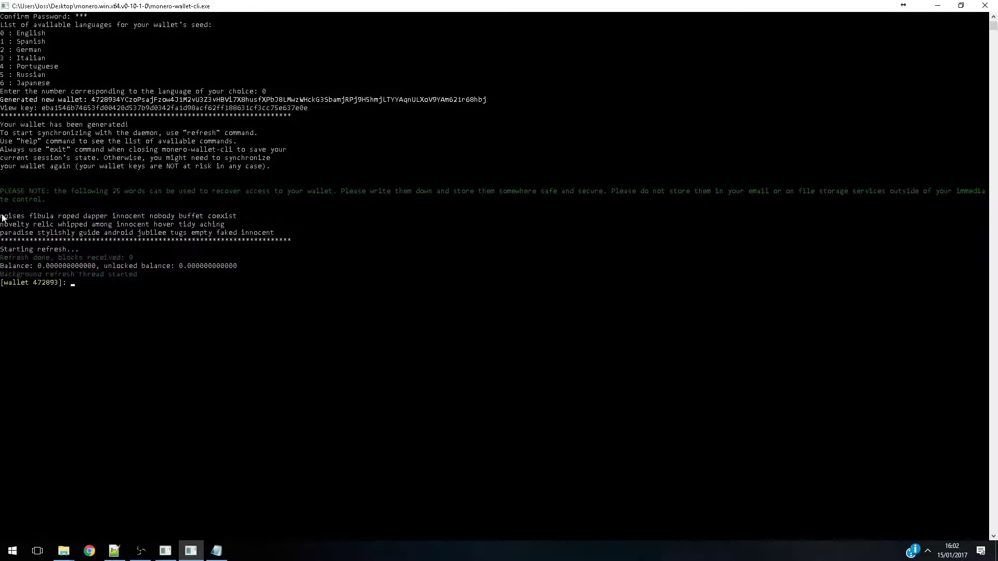
pyautogui.moveTo(2, 218); pyautogui.dragTo(276, 234)
pyautogui.hotkey('ctrl', 'c')
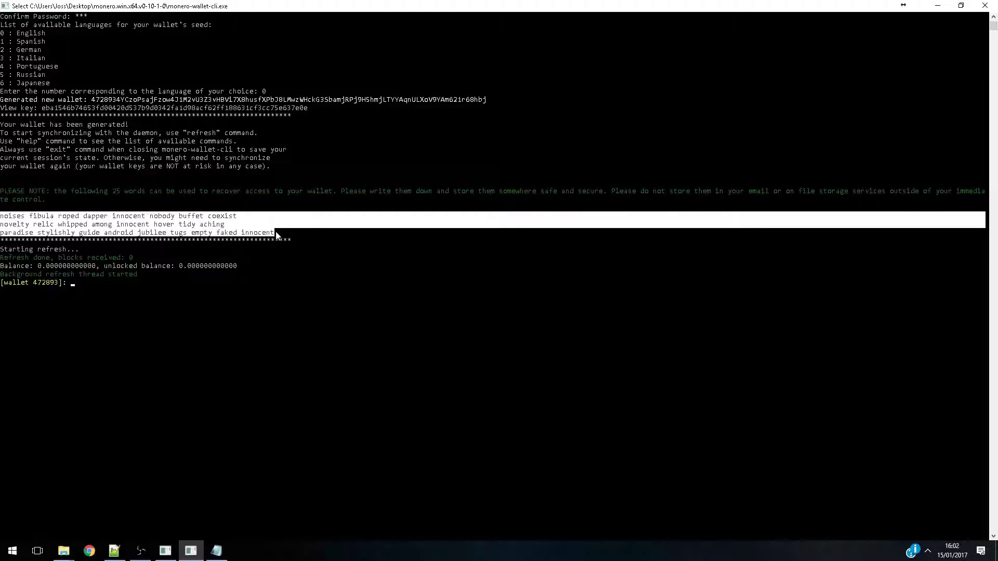
pyautogui.rightClick(276, 231)
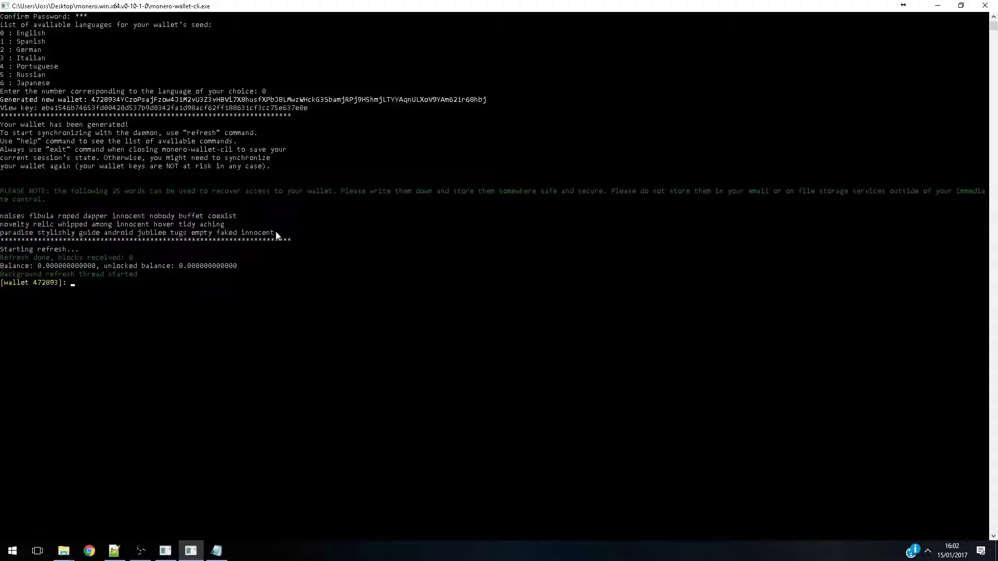
# Paste the recovery seed below the password in Login.txt, then save and close the file
pyautogui.click(216, 550)
pyautogui.click(283, 161)
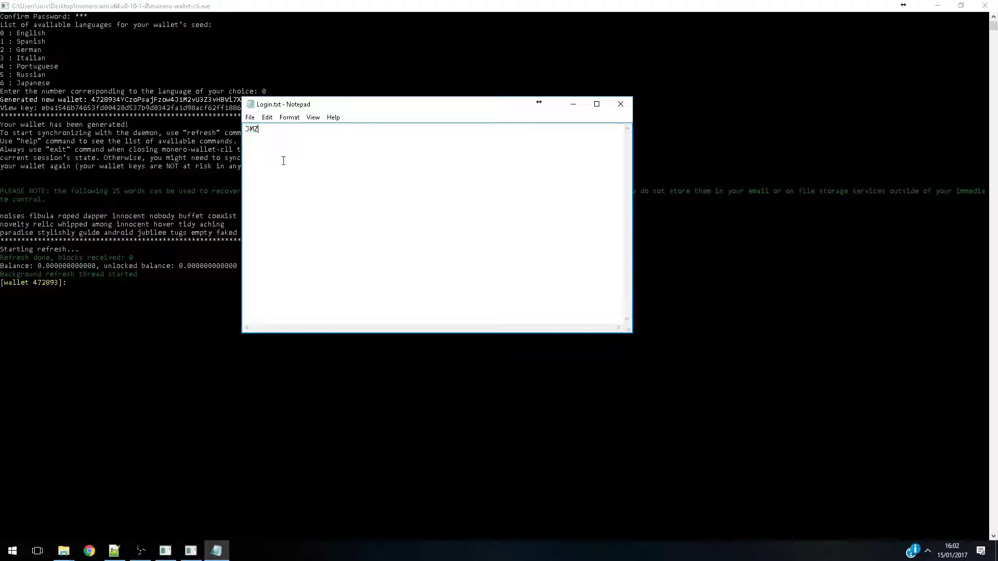
pyautogui.hotkey('ctrl', 'v')
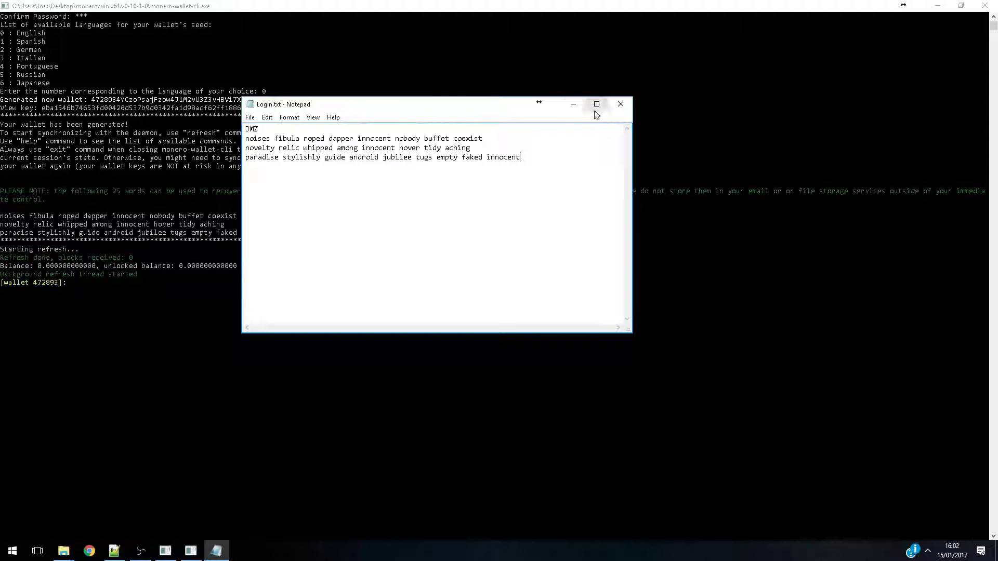
pyautogui.click(250, 117)
pyautogui.click(327, 155)
pyautogui.click(618, 104)
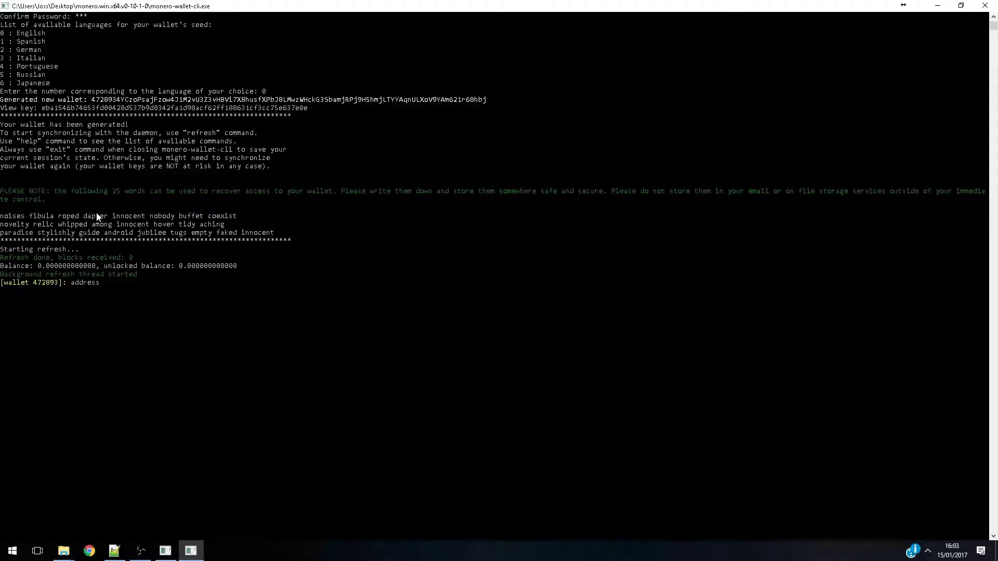
# Run the address command in the wallet and copy the wallet address it prints
pyautogui.press('Return')
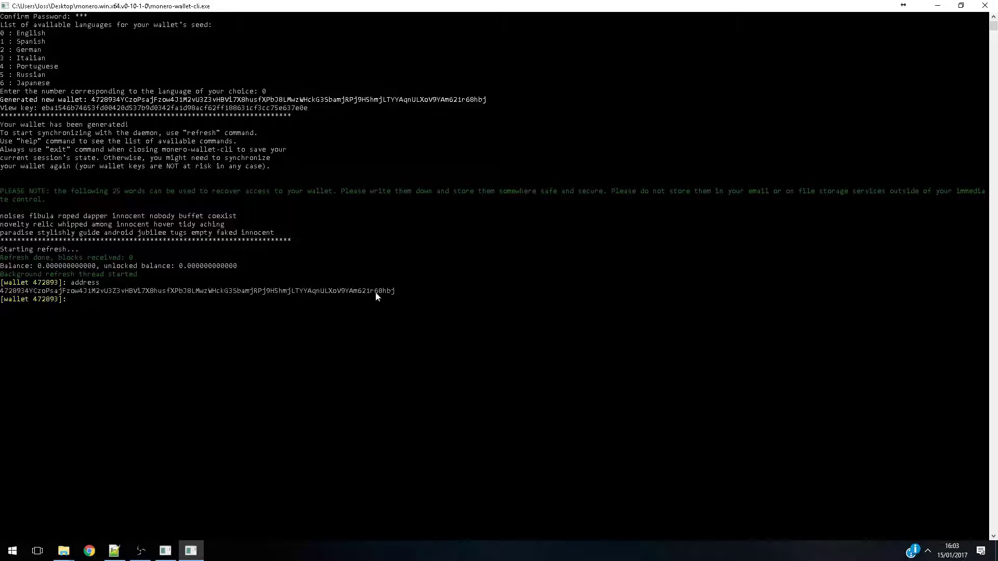
pyautogui.moveTo(397, 290); pyautogui.dragTo(21, 296)
pyautogui.hotkey('ctrl', 'c')
# Reopen Login.txt from the Monero folder and paste the wallet address on a new line above the password
pyautogui.moveTo(64, 549)
pyautogui.click(111, 505)
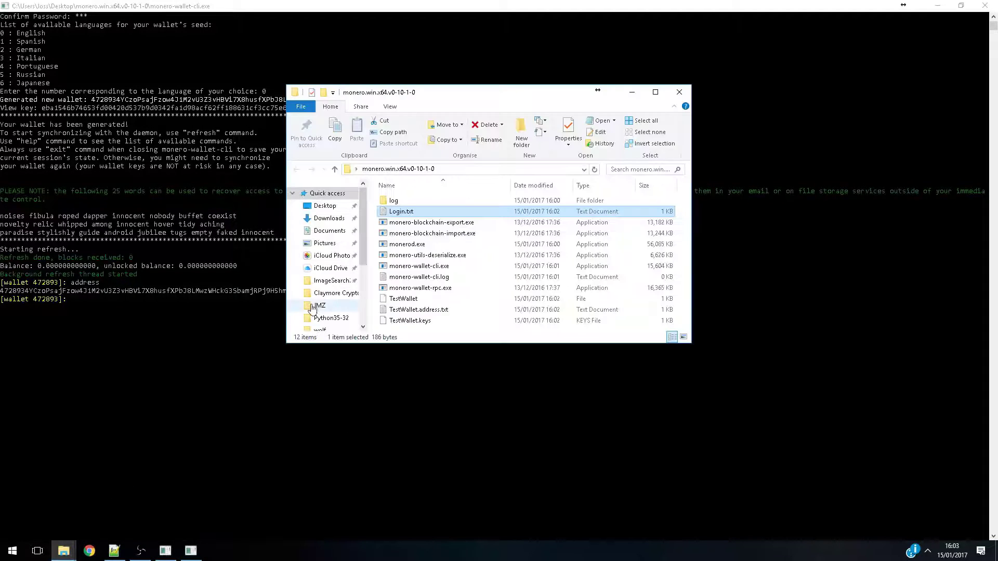
pyautogui.doubleClick(400, 212)
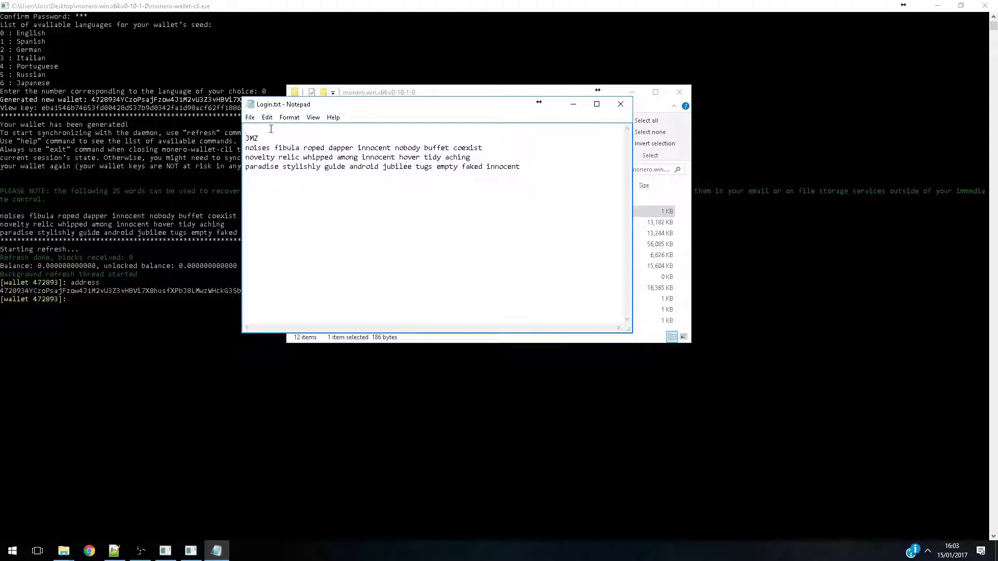
pyautogui.hotkey('ctrl', 'v')
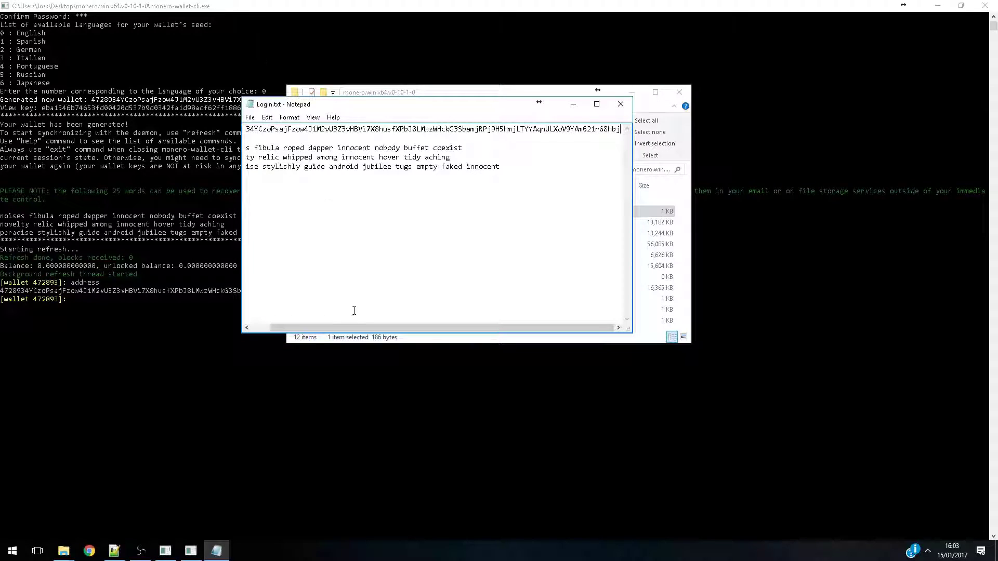
pyautogui.moveTo(351, 328); pyautogui.dragTo(331, 328)
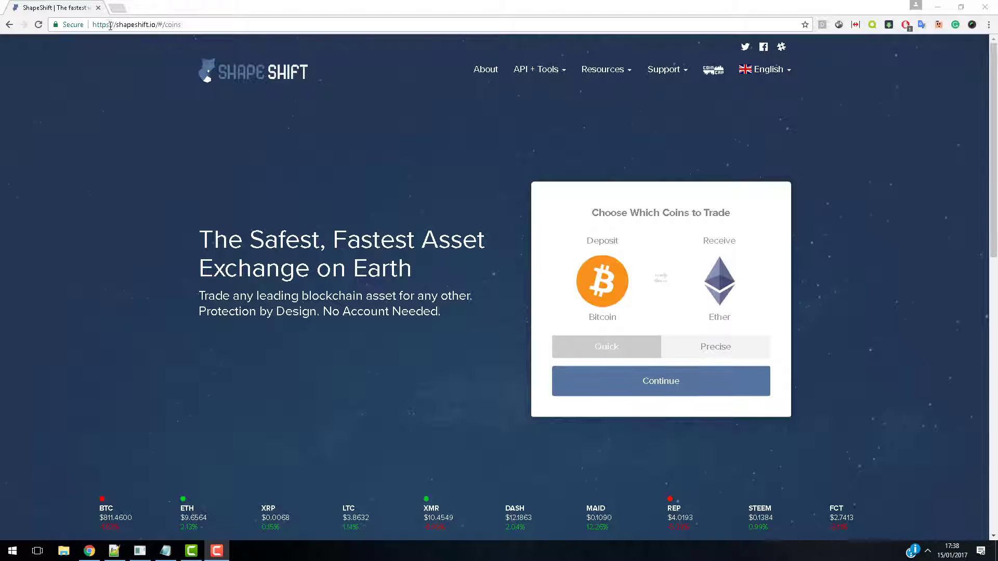
# Open ShapeShift's list of coins to receive and choose a coin from farther down the list
pyautogui.click(694, 297)
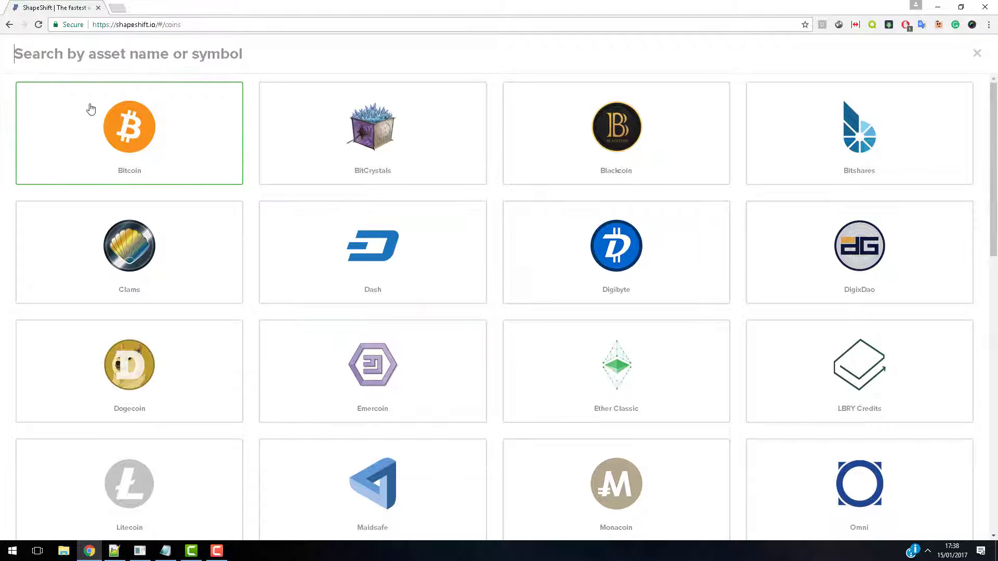
pyautogui.scroll(-3, 320, 344)
pyautogui.scroll(-8, 474, 400)
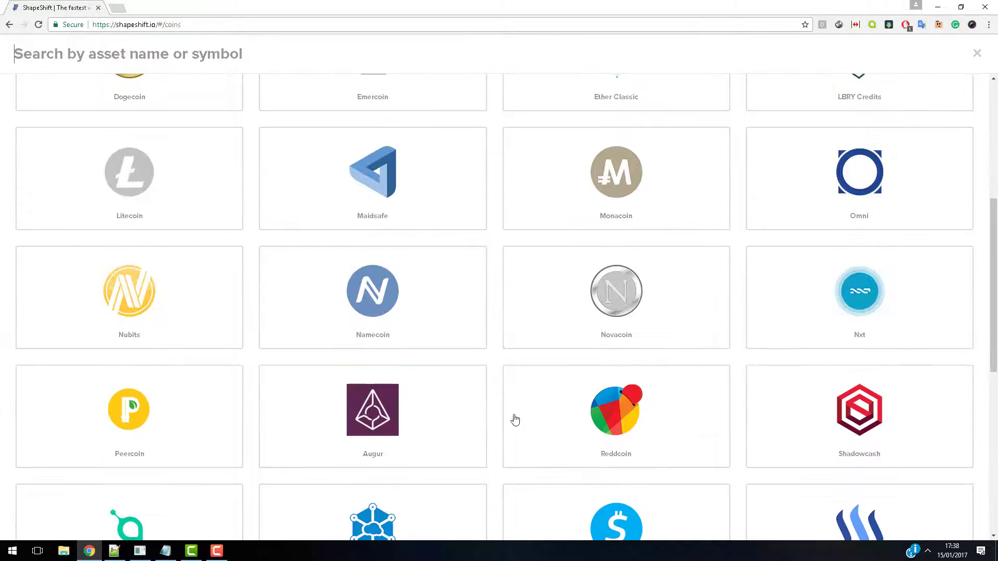
pyautogui.click(640, 501)
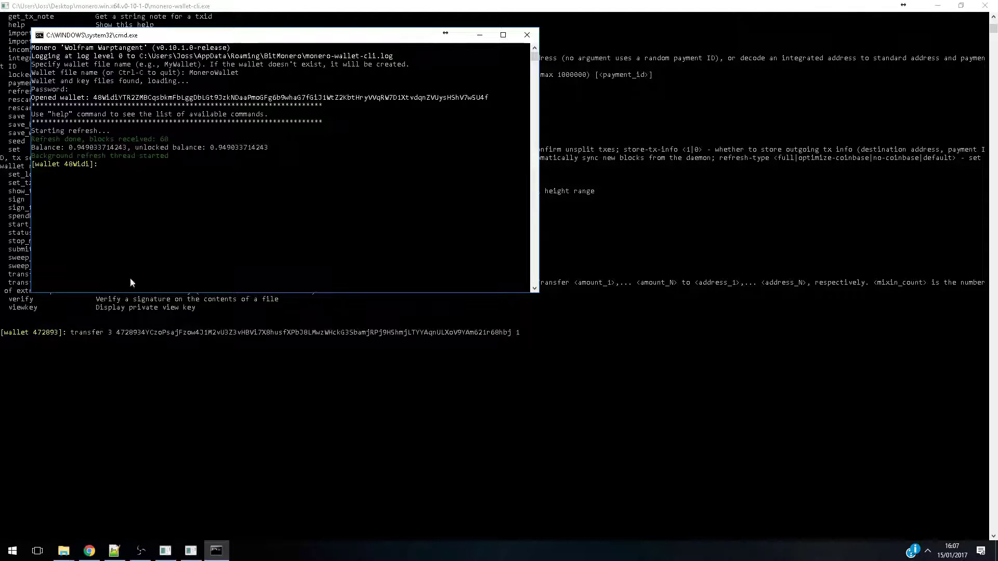
# In the MoneroWallet console, enter a transfer command with mixin 3 and TestWallet's address copied from the other wallet window
pyautogui.write('transfer')
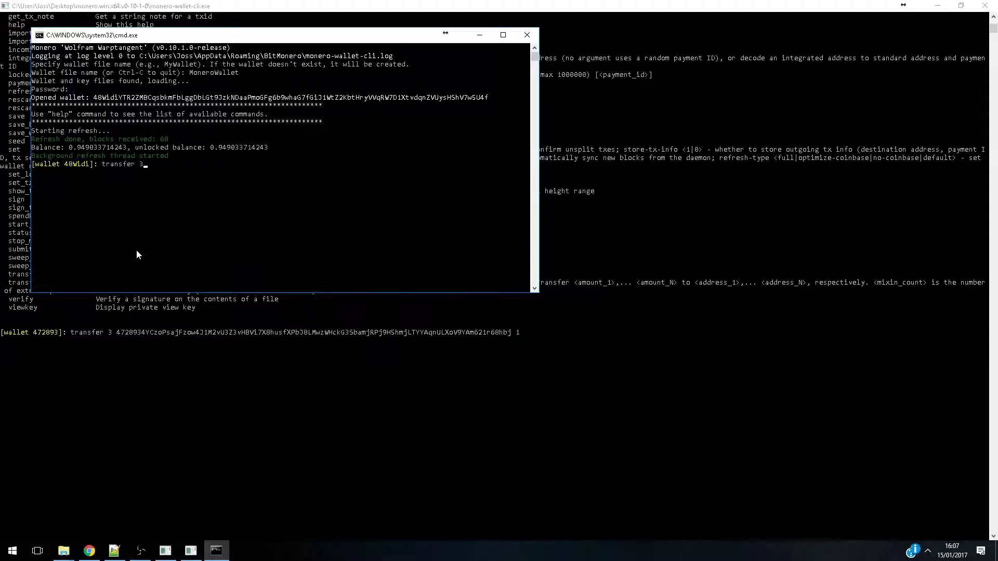
pyautogui.write(' 3')
pyautogui.click(512, 333)
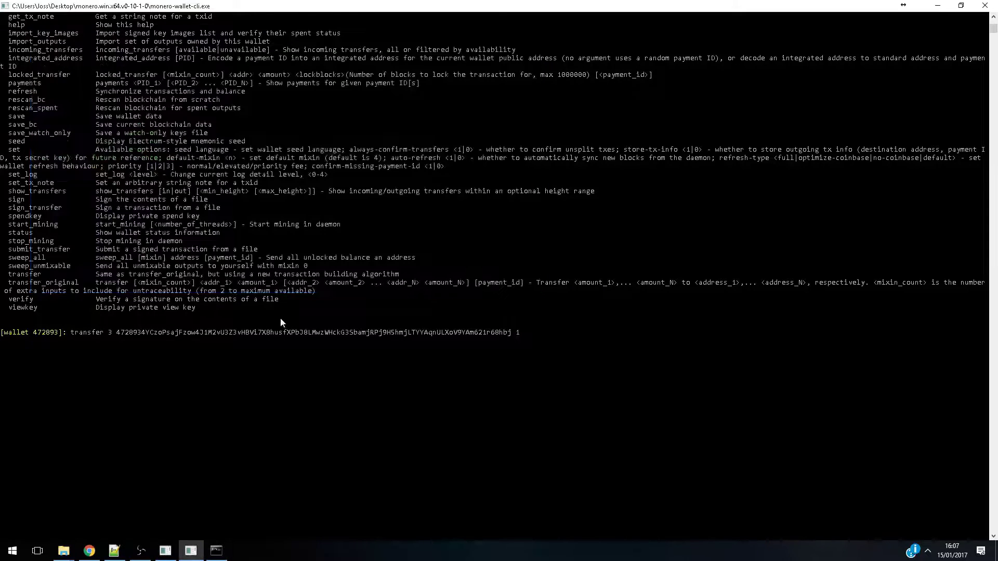
pyautogui.moveTo(117, 333); pyautogui.dragTo(508, 333)
pyautogui.rightClick(509, 335)
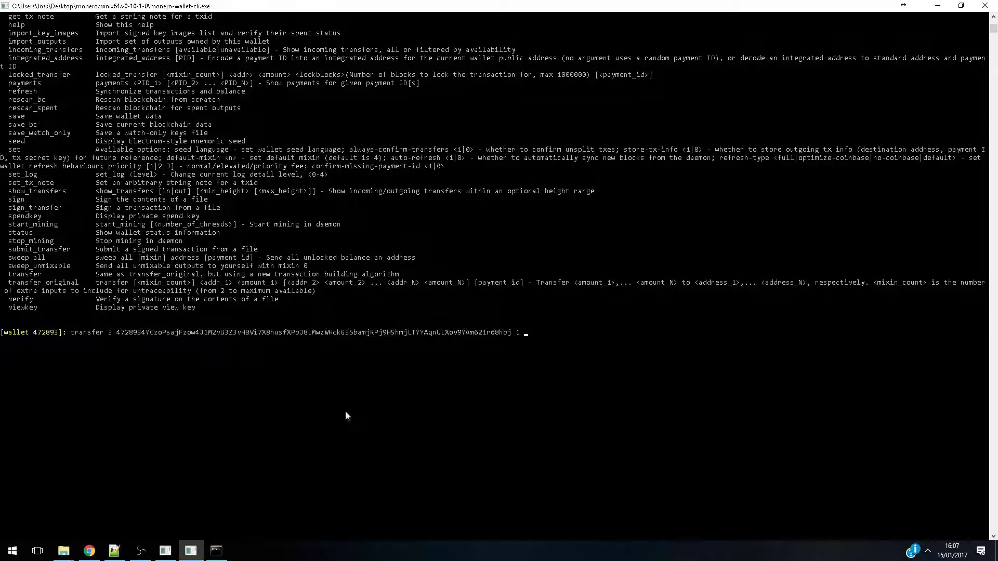
pyautogui.click(216, 551)
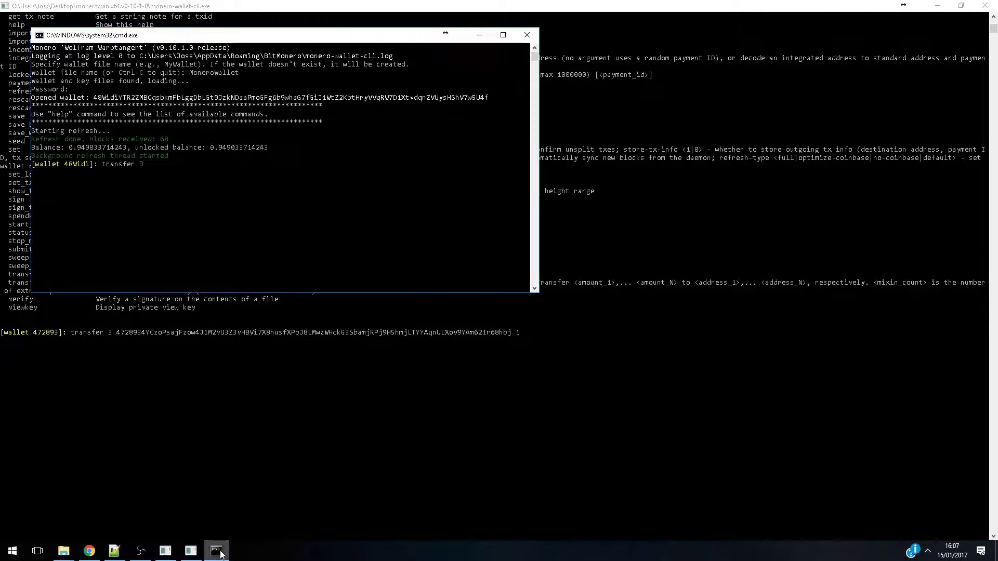
pyautogui.rightClick(169, 200)
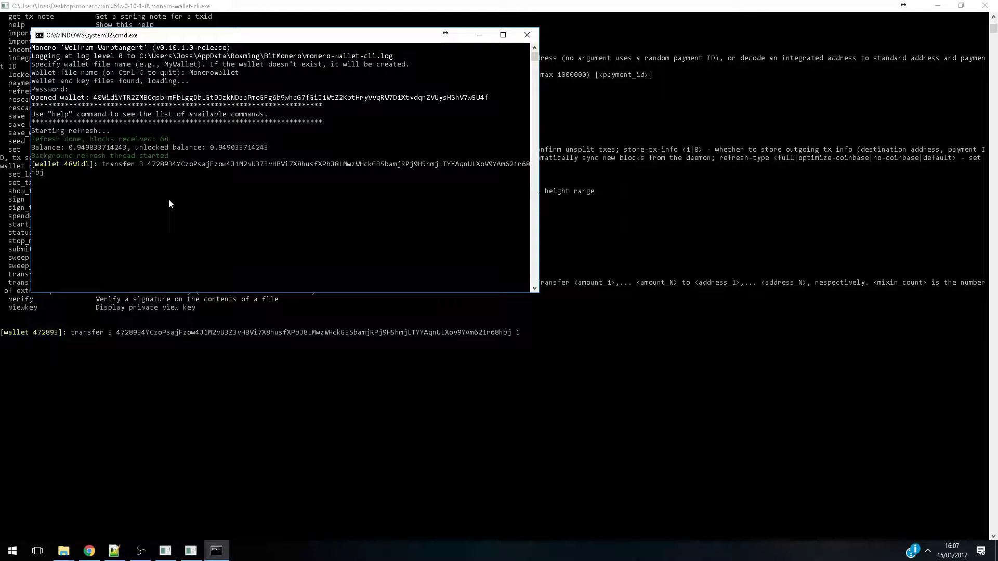
# Set the transfer amount to 0.9, accept sending without a payment ID, and approve the transaction fee
pyautogui.write('0.9')
pyautogui.press('Return')
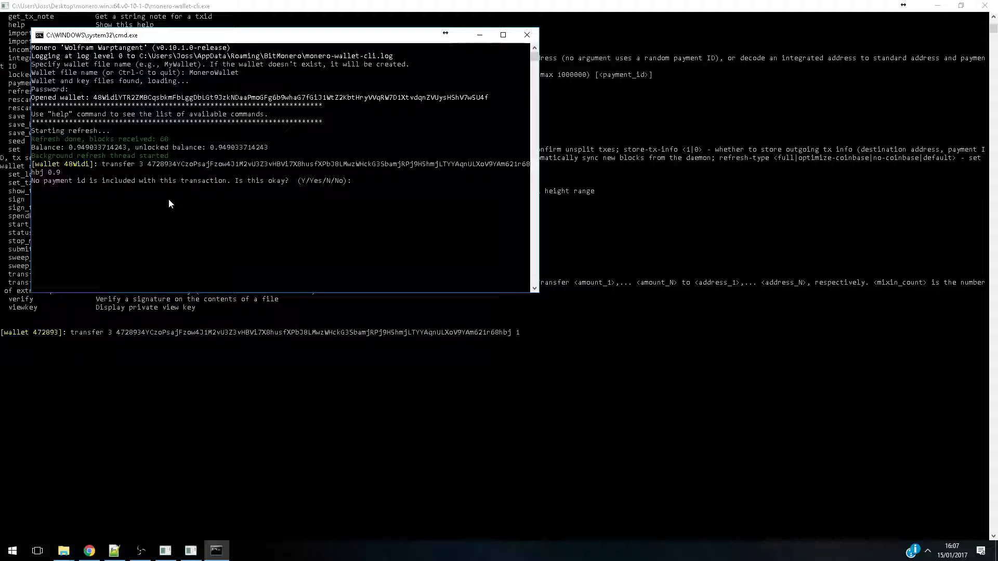
pyautogui.write('y')
pyautogui.press('Return')
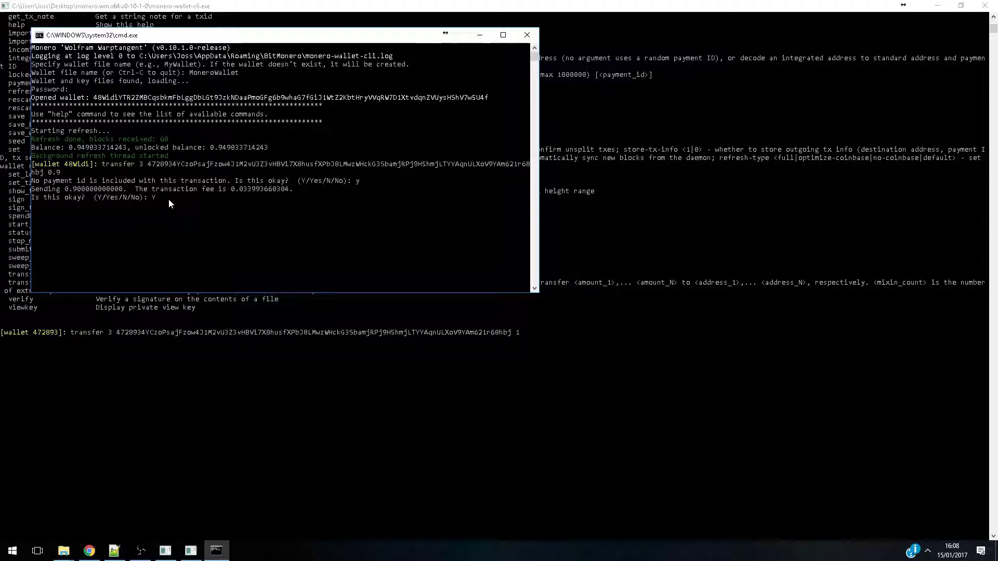
pyautogui.press('Return')
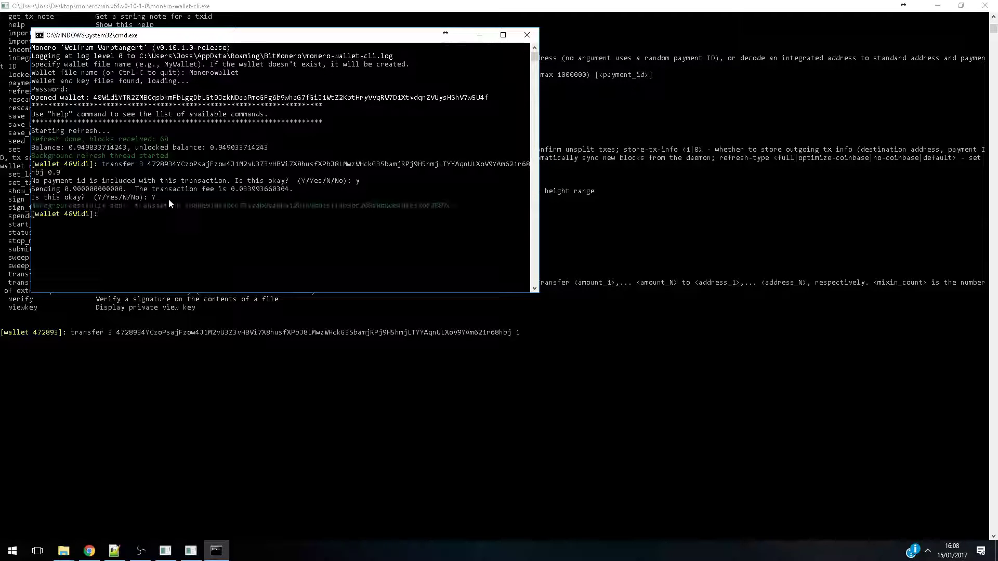
pyautogui.click(108, 338)
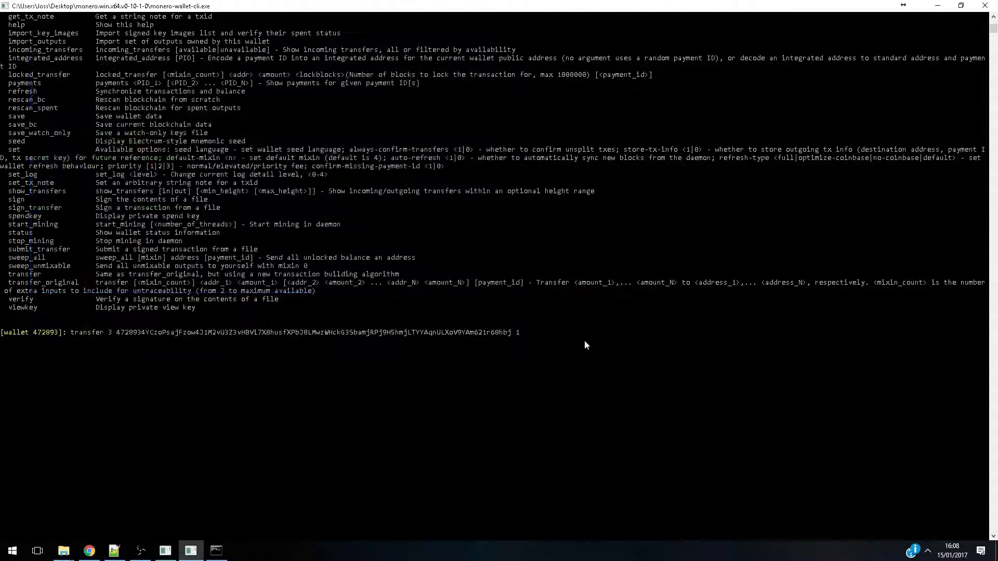
pyautogui.moveTo(528, 336); pyautogui.dragTo(71, 337)
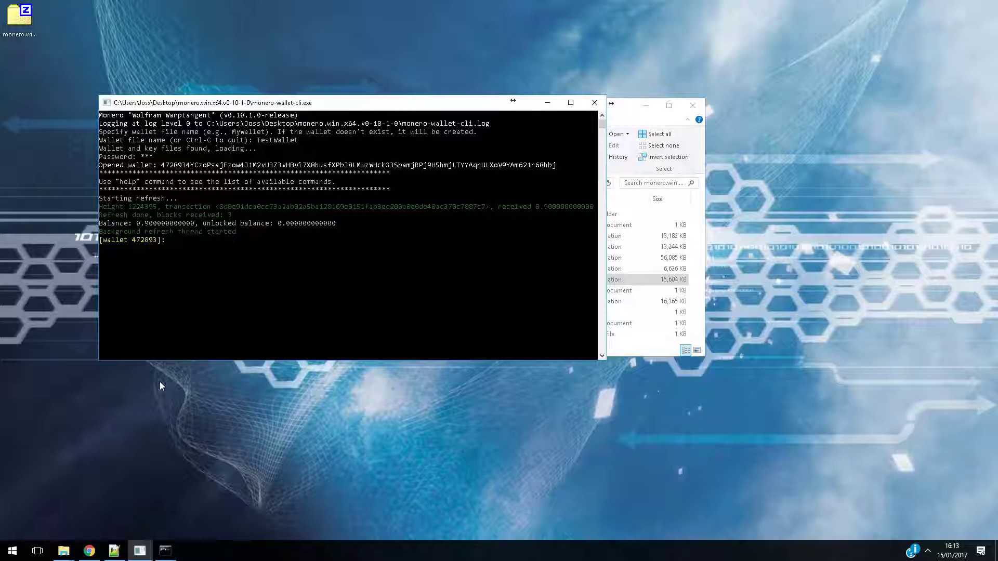
# Check TestWallet's total and unlocked funds with the balance command
pyautogui.write('balance')
pyautogui.press('Return')
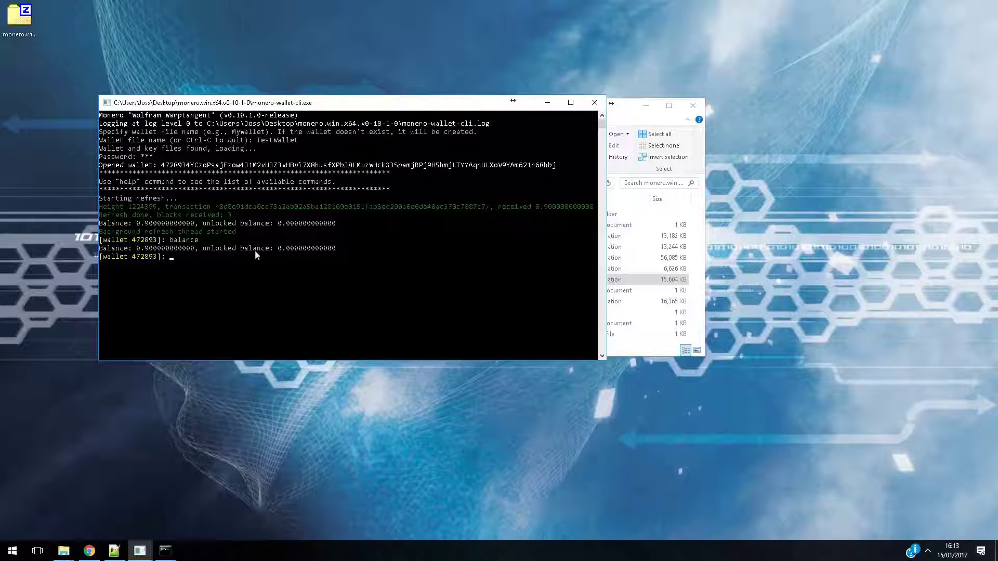
pyautogui.moveTo(116, 246); pyautogui.dragTo(154, 246)
pyautogui.click(204, 247)
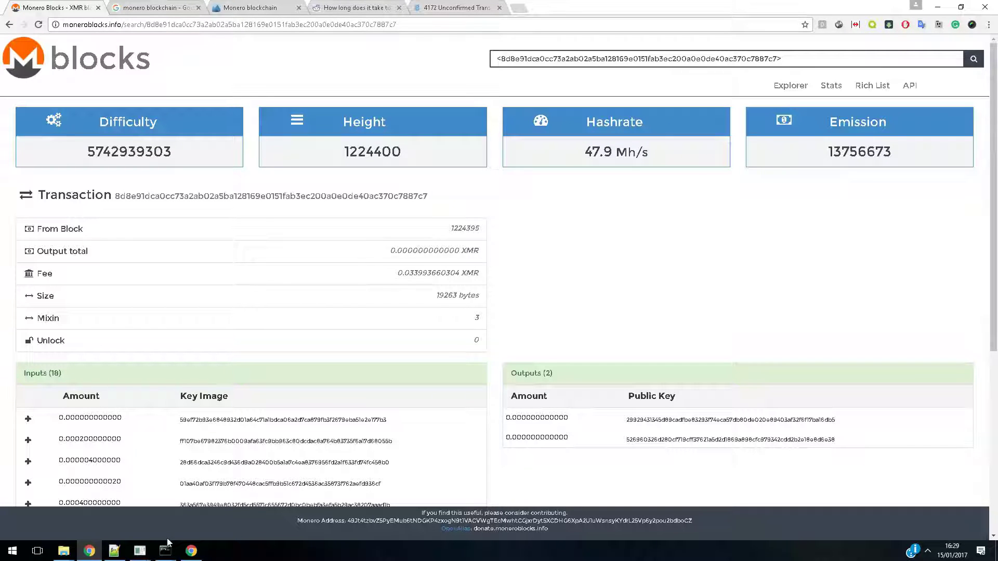
# View the sending wallet's console, return to TestWallet, and run the balance command again to check the unlocked funds
pyautogui.moveTo(166, 550)
pyautogui.click(192, 509)
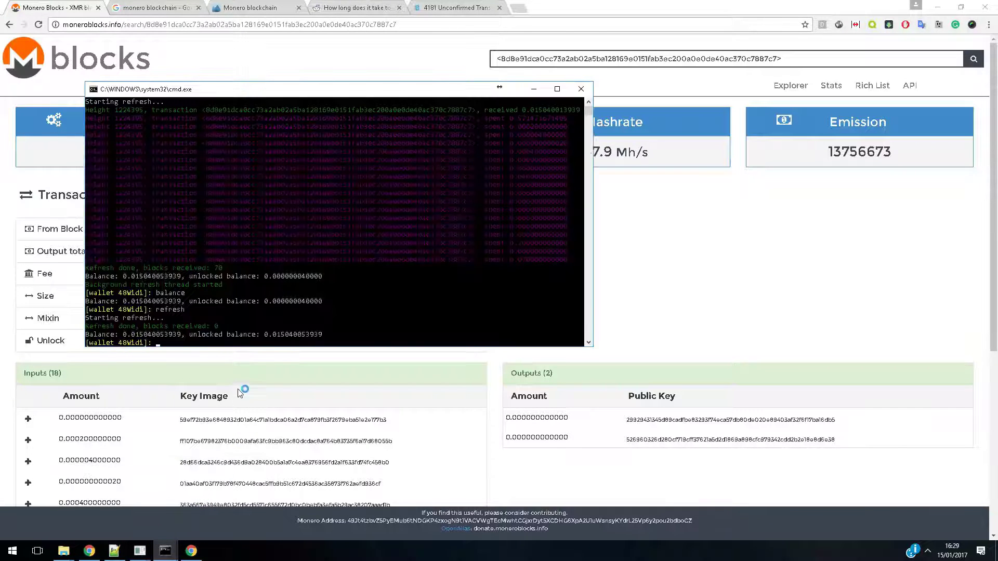
pyautogui.click(131, 552)
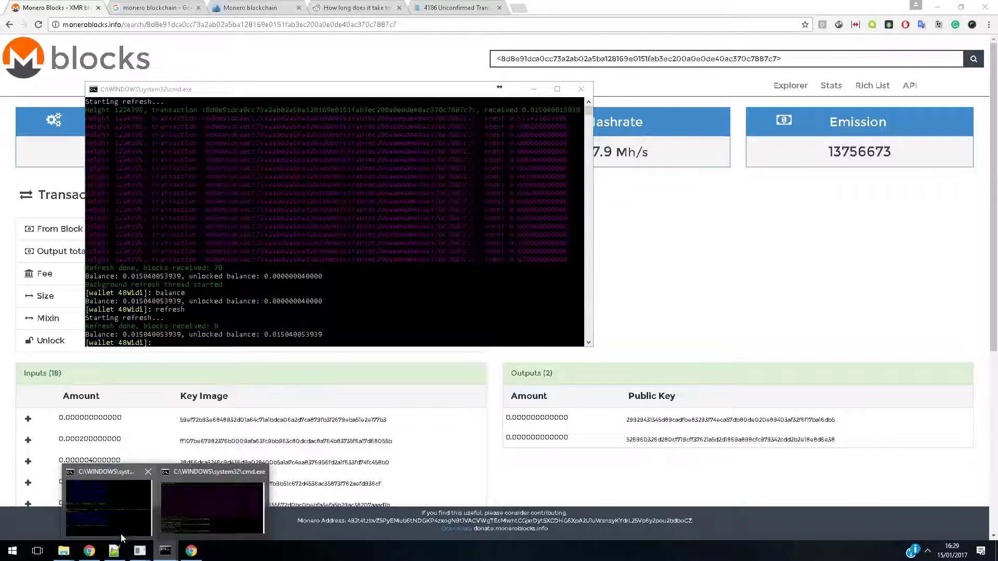
pyautogui.click(158, 506)
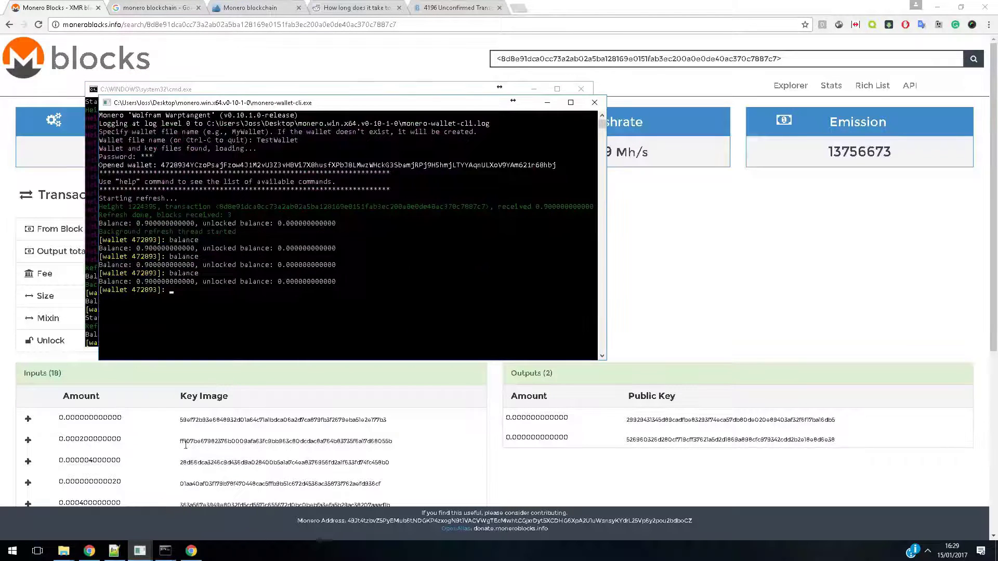
pyautogui.write('ba')
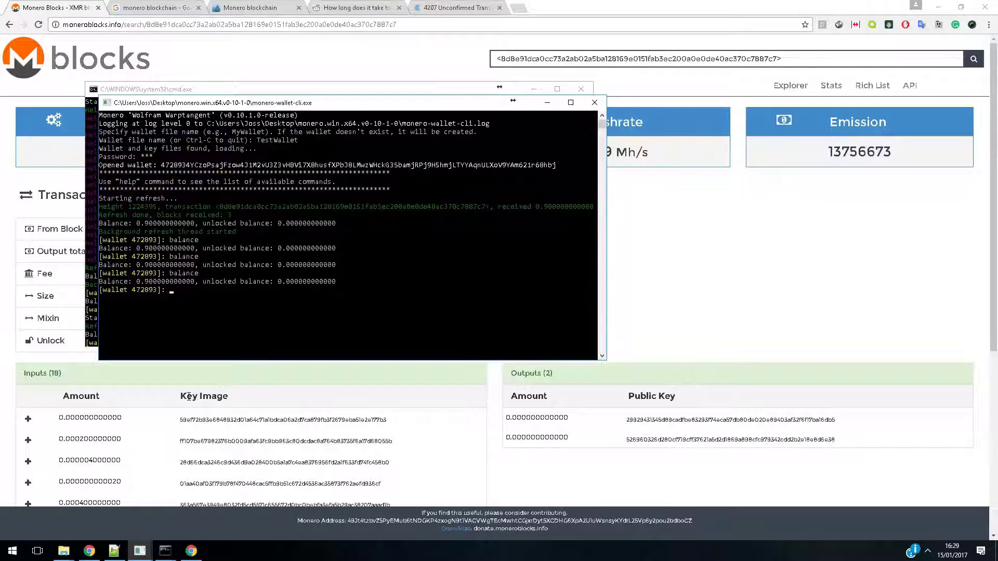
pyautogui.write('lance')
pyautogui.press('Return')
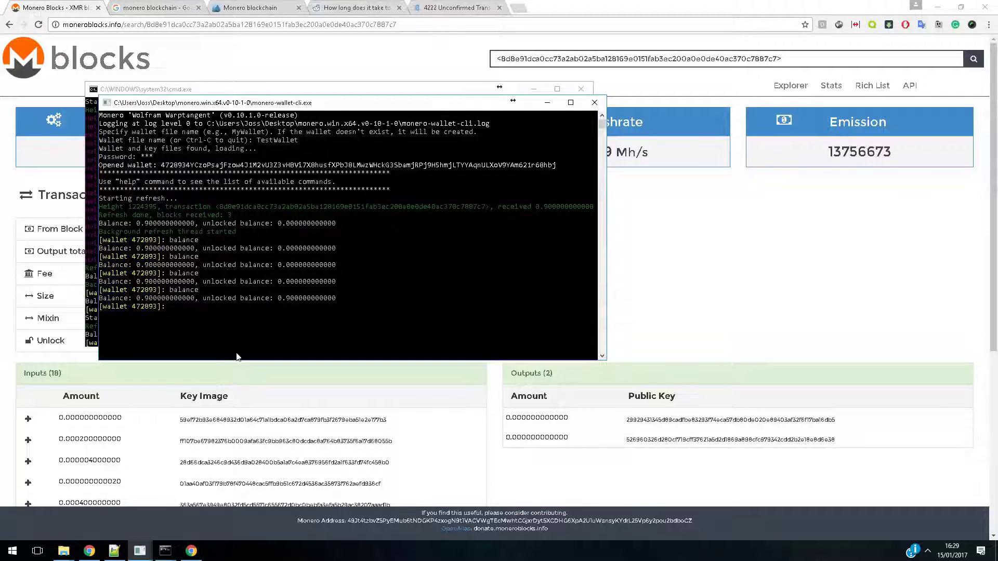
pyautogui.moveTo(279, 299); pyautogui.dragTo(341, 300)
pyautogui.click(343, 306)
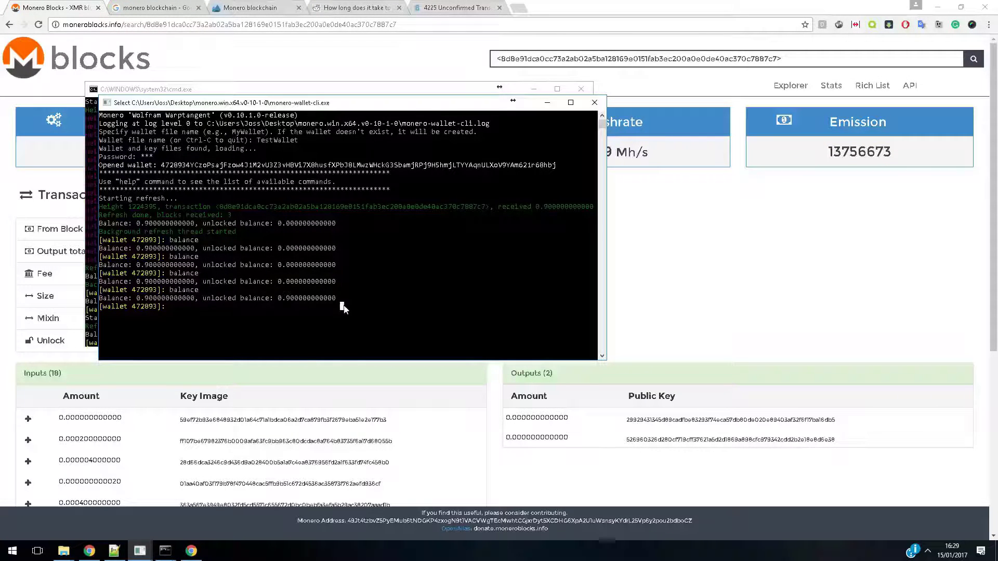
pyautogui.click(339, 309)
# Bring up the monero.win.x64.v0-10-1-0 folder containing the TestWallet files
pyautogui.moveTo(64, 550)
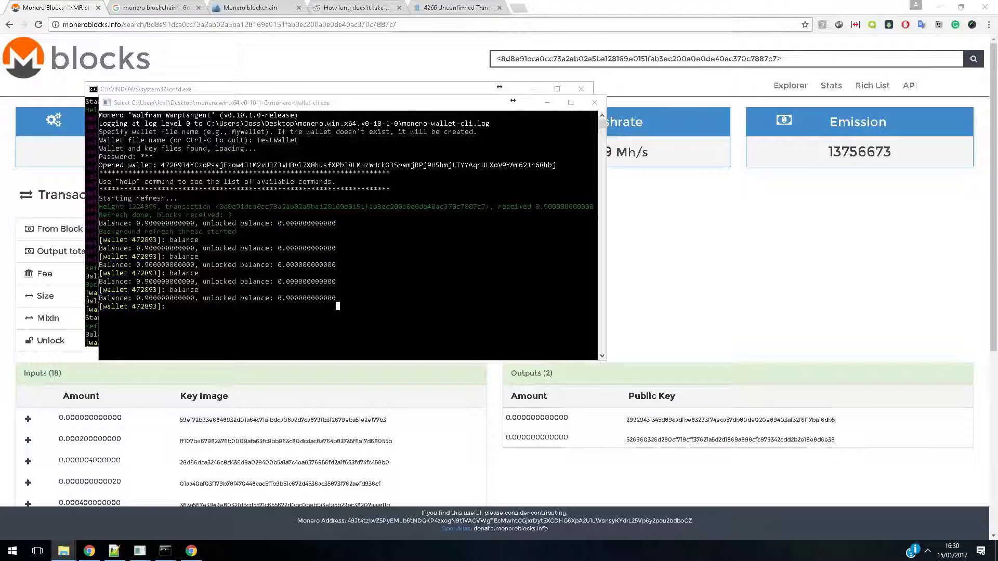
pyautogui.click(142, 499)
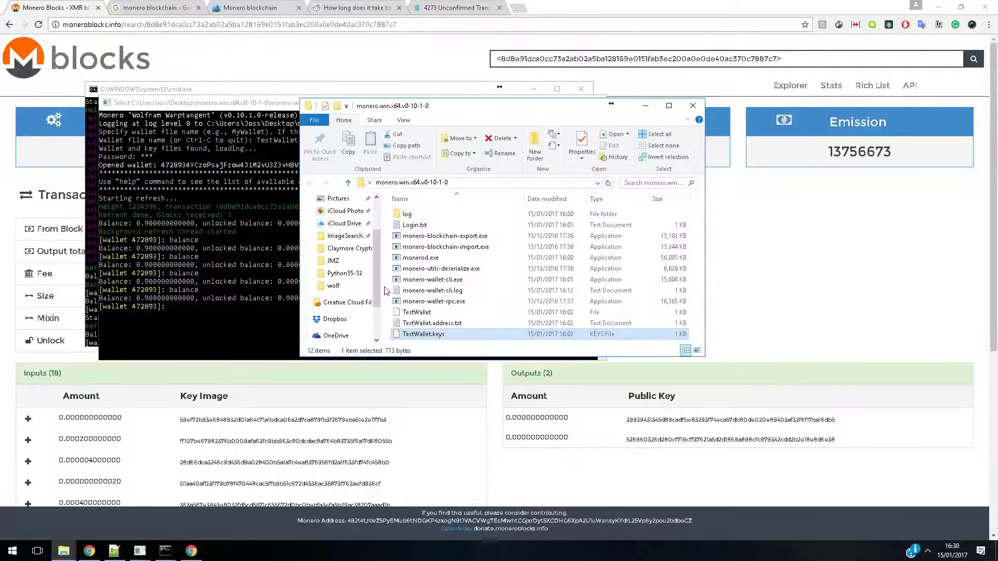
# Open Login.txt from the wallet folder and highlight the saved seed phrase
pyautogui.doubleClick(428, 226)
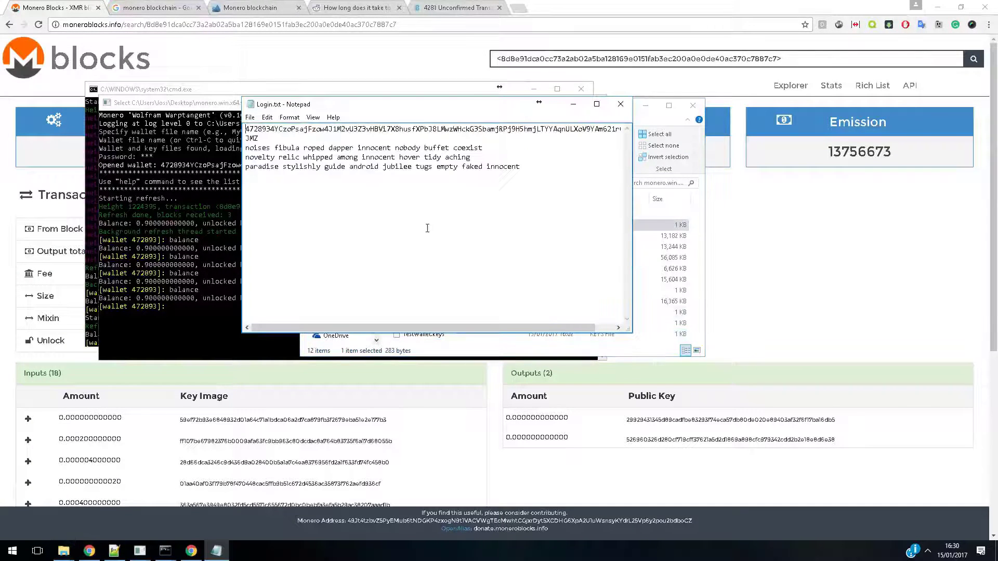
pyautogui.moveTo(245, 147); pyautogui.dragTo(563, 163)
pyautogui.click(564, 174)
# Return to the TestWallet console and try to run sweep_all without a destination address
pyautogui.click(178, 313)
pyautogui.click(179, 309)
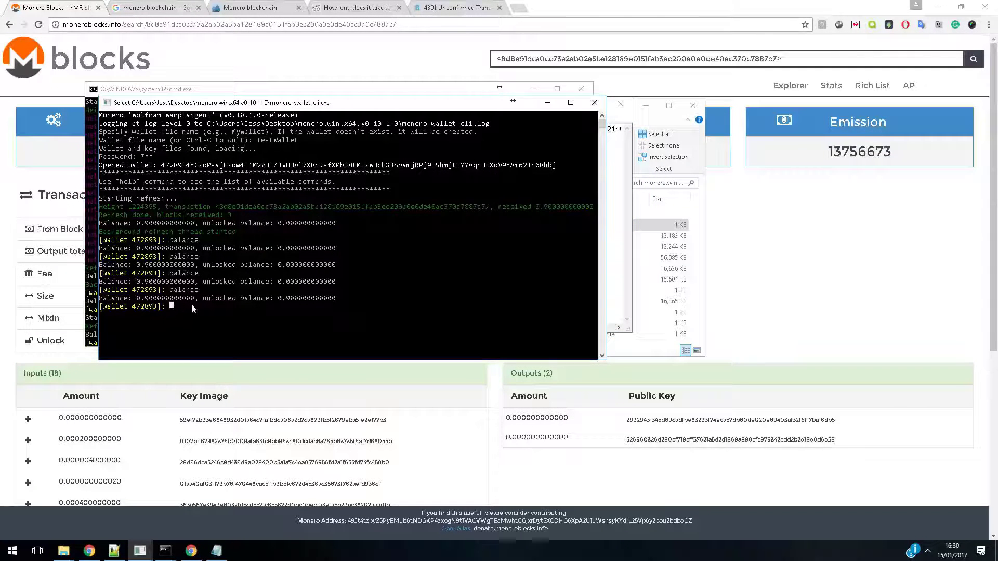
pyautogui.write('swee')
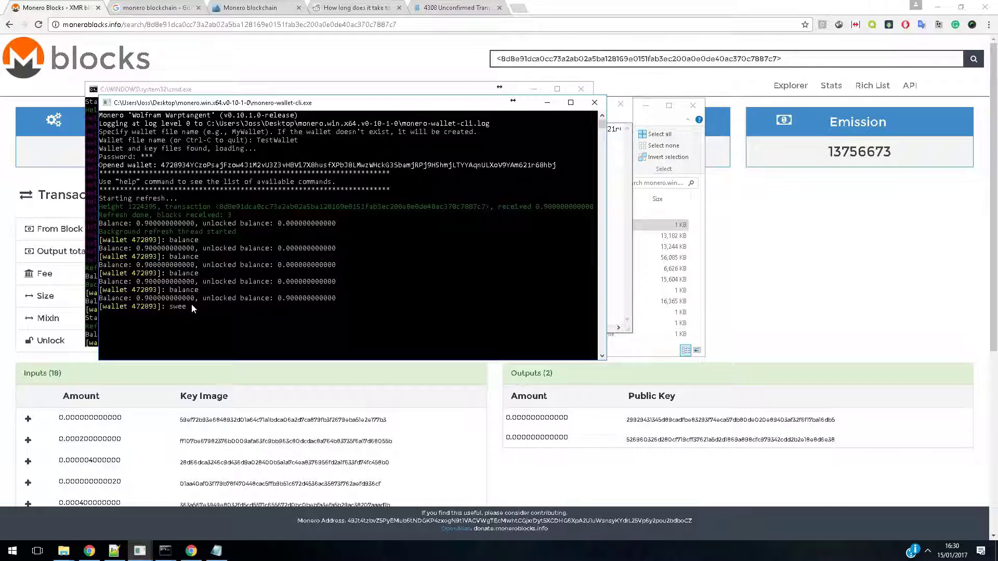
pyautogui.press('BackSpace')
pyautogui.write('weep_all')
pyautogui.press('Return')
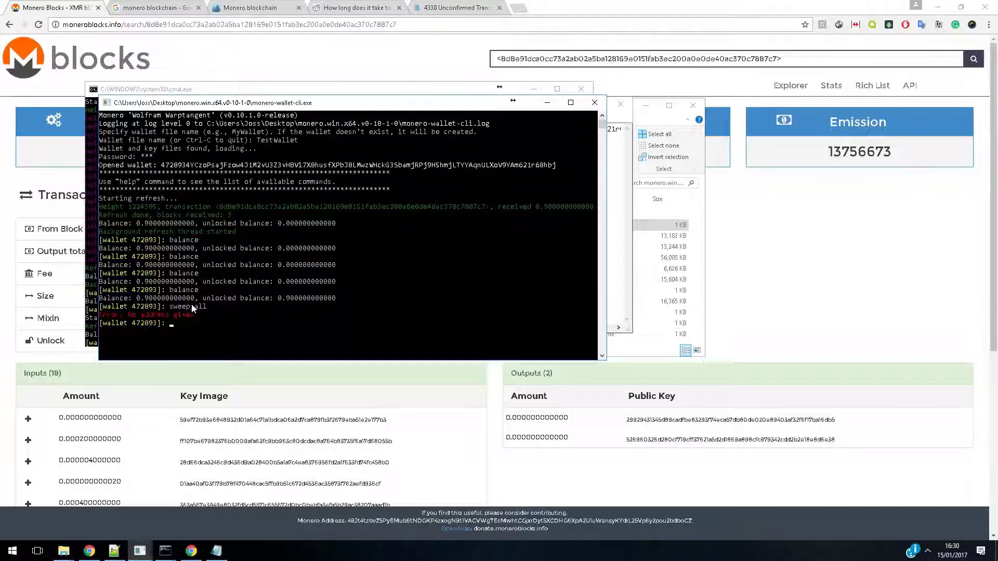
# List the wallet's commands with help and enlarge the console to read the sweep_all syntax
pyautogui.write('help')
pyautogui.press('Return')
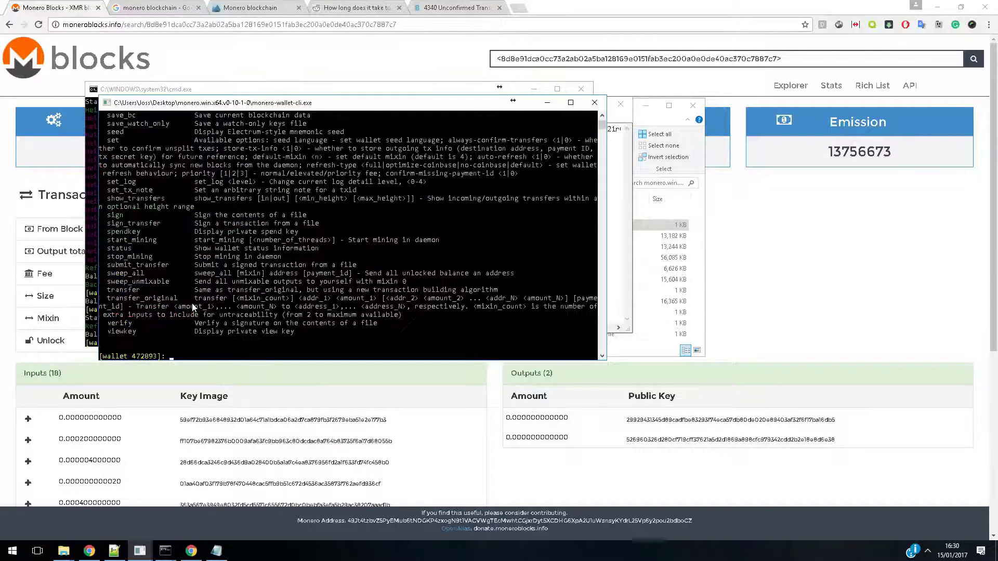
pyautogui.click(570, 102)
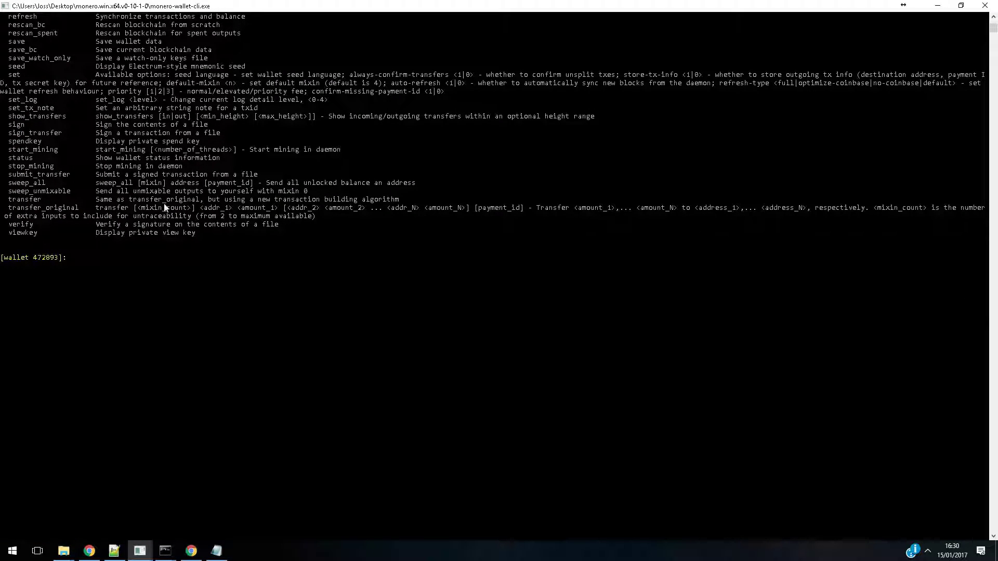
# Begin a sweep_all command with mixin 3 in TestWallet and copy the receiving address from the MoneroWallet console
pyautogui.write('sweep_all 3')
pyautogui.moveTo(166, 552)
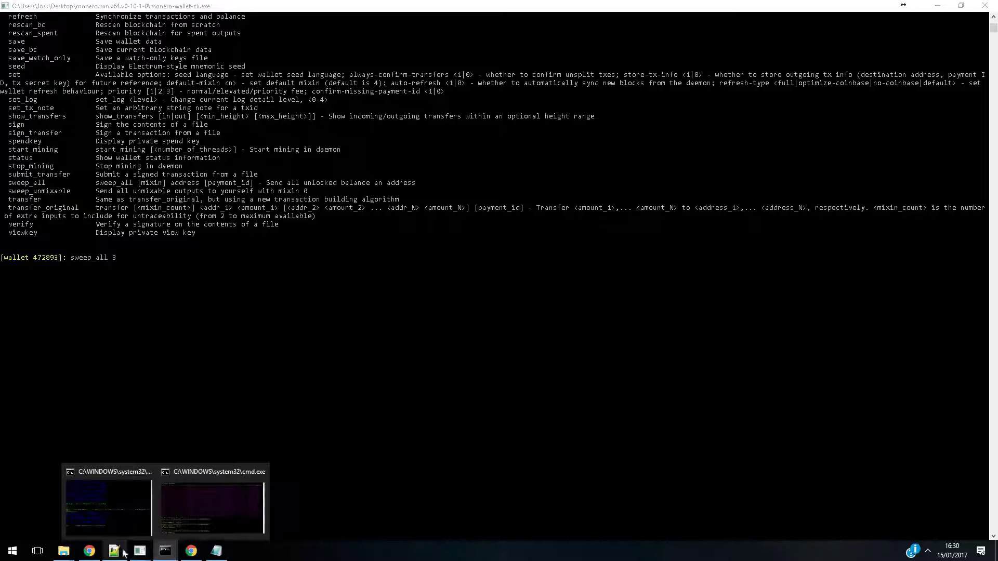
pyautogui.click(208, 518)
pyautogui.scroll(4, 166, 250)
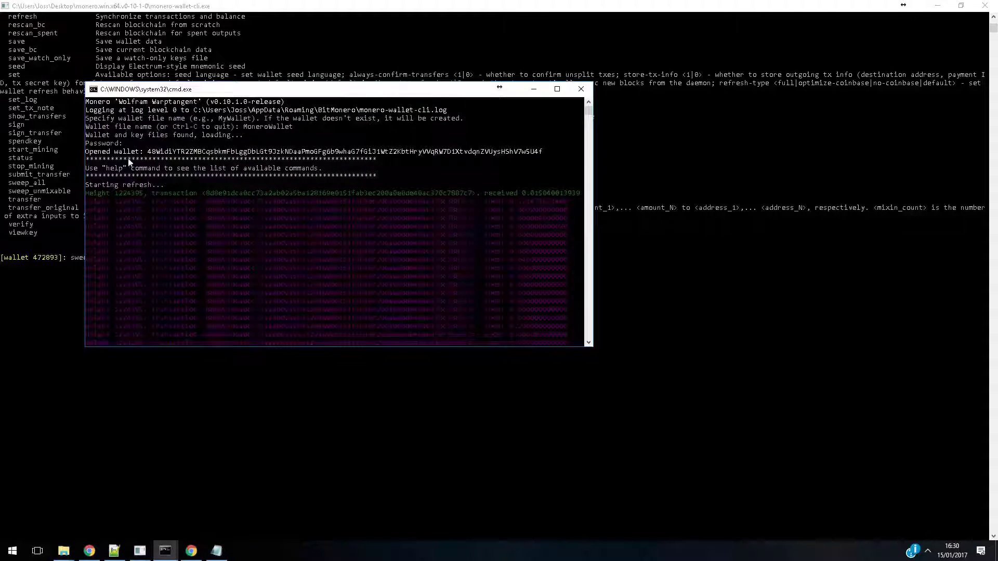
pyautogui.moveTo(148, 154); pyautogui.dragTo(541, 150)
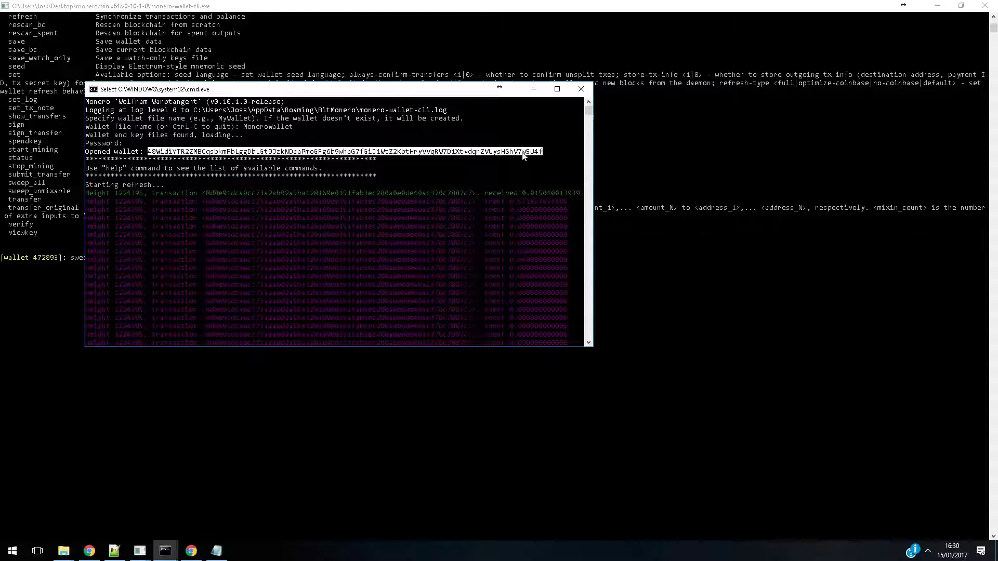
pyautogui.rightClick(521, 151)
# Paste the MoneroWallet address after sweep_all 3 in the TestWallet console and run the command
pyautogui.click(94, 312)
pyautogui.click(153, 258)
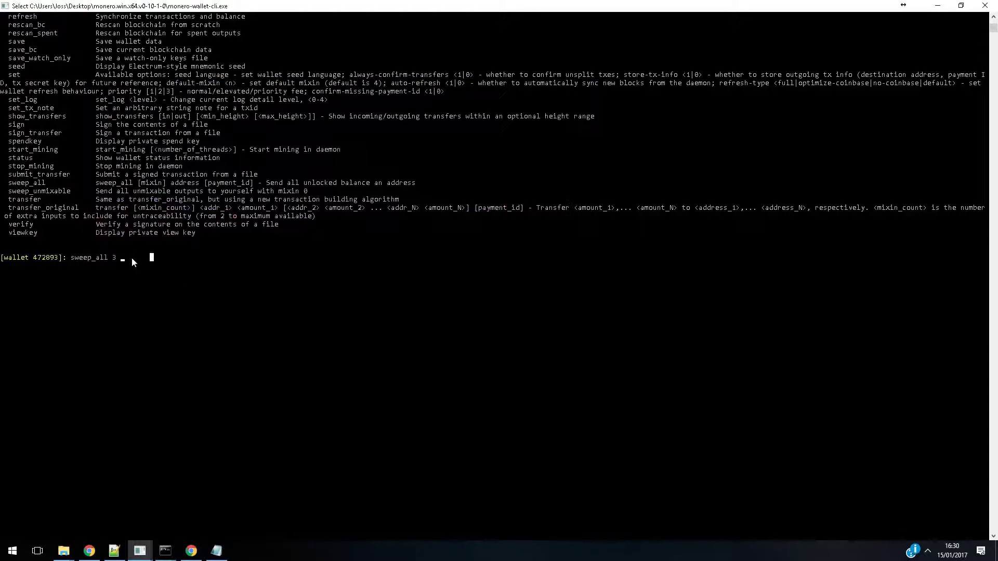
pyautogui.press('Escape')
pyautogui.rightClick(124, 260)
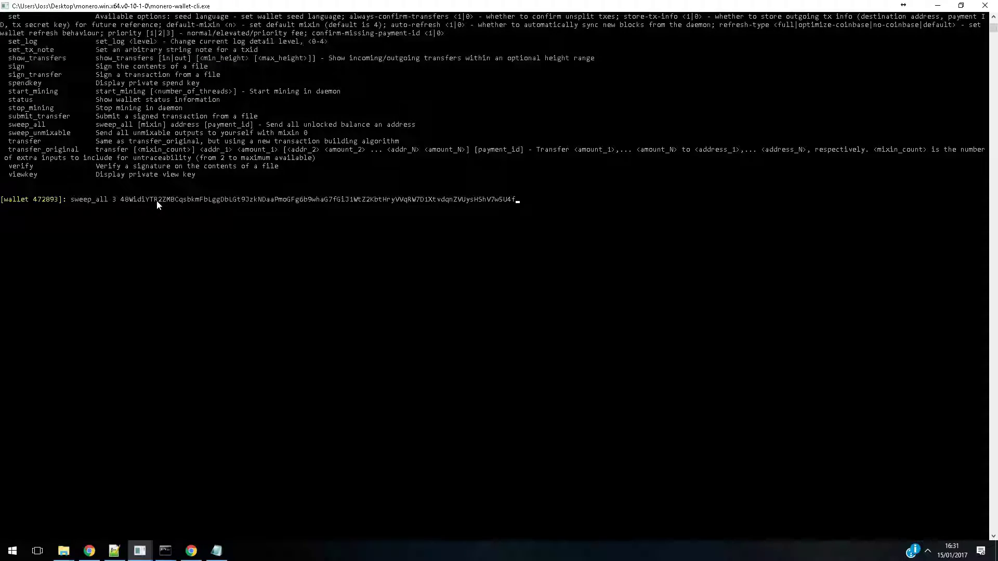
pyautogui.press('Return')
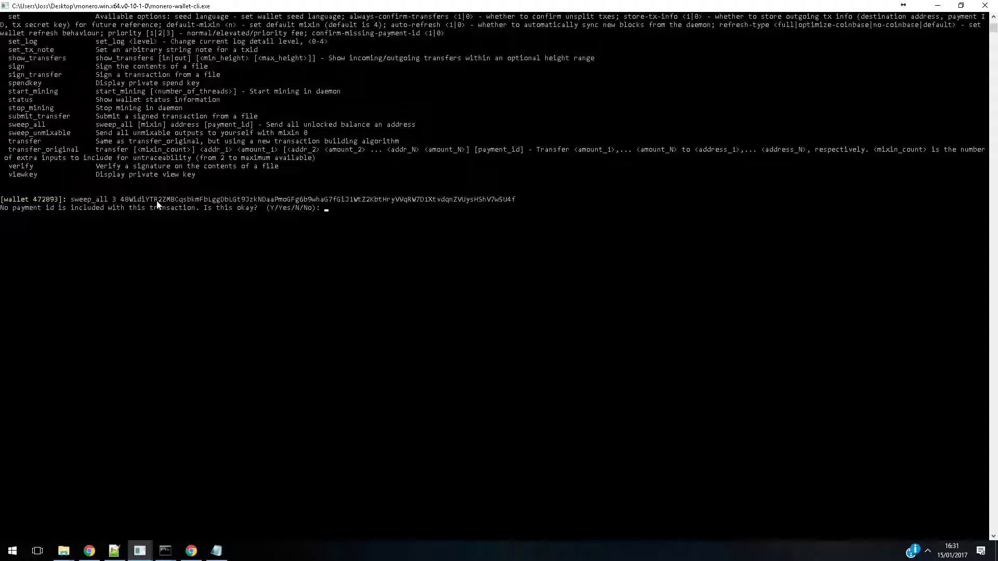
# Accept sweeping the funds without a payment ID and approve the transaction fee
pyautogui.write('Y')
pyautogui.press('Return')
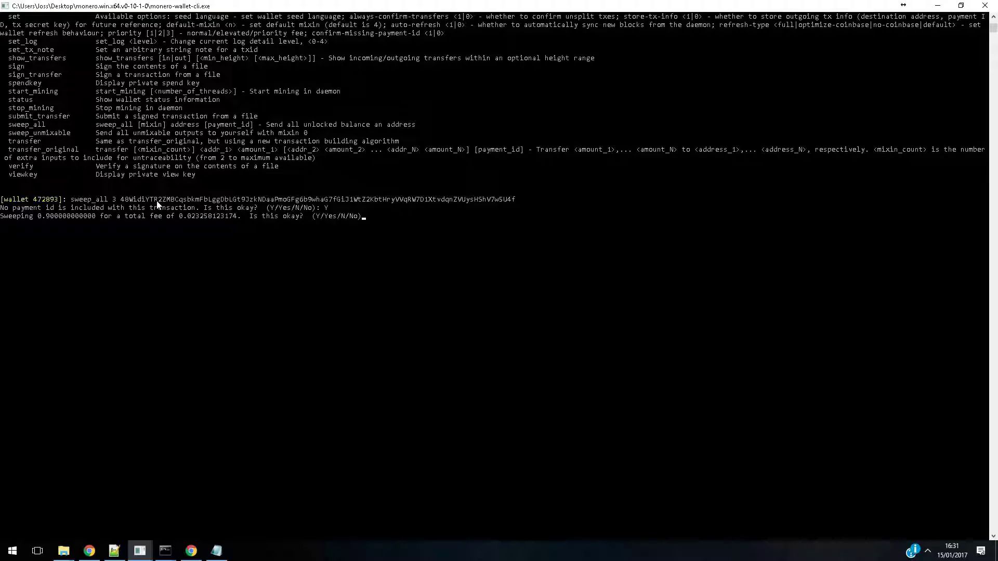
pyautogui.write('Y')
pyautogui.press('Return')
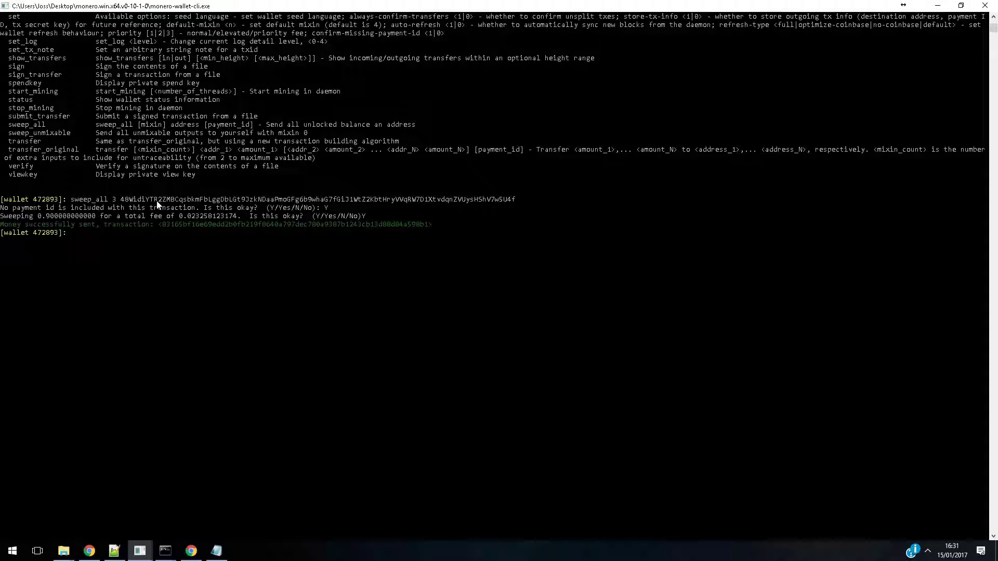
# Check TestWallet's funds with the balance command and copy the sweep's transaction ID
pyautogui.write('balance')
pyautogui.press('Return')
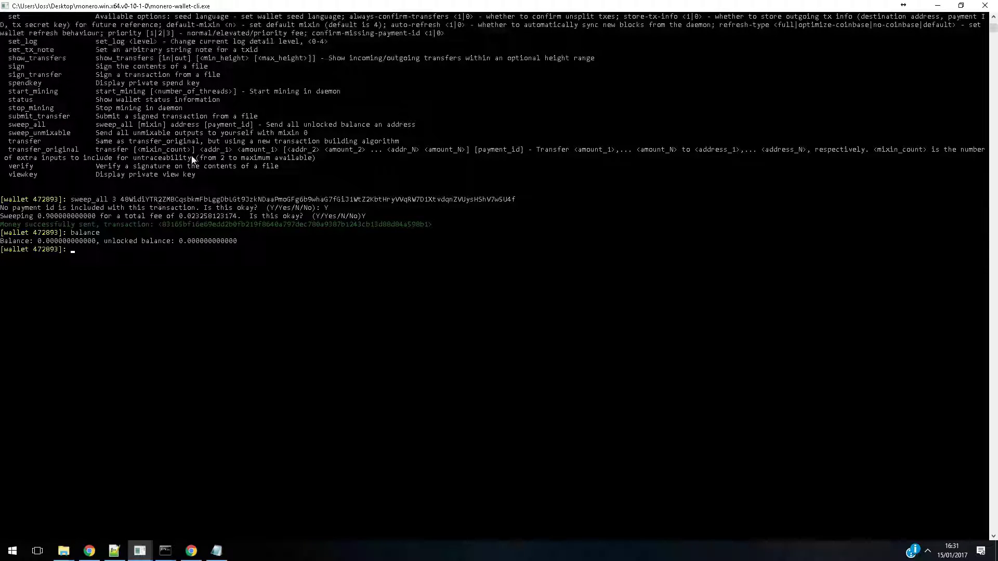
pyautogui.moveTo(163, 229); pyautogui.dragTo(426, 229)
pyautogui.rightClick(426, 229)
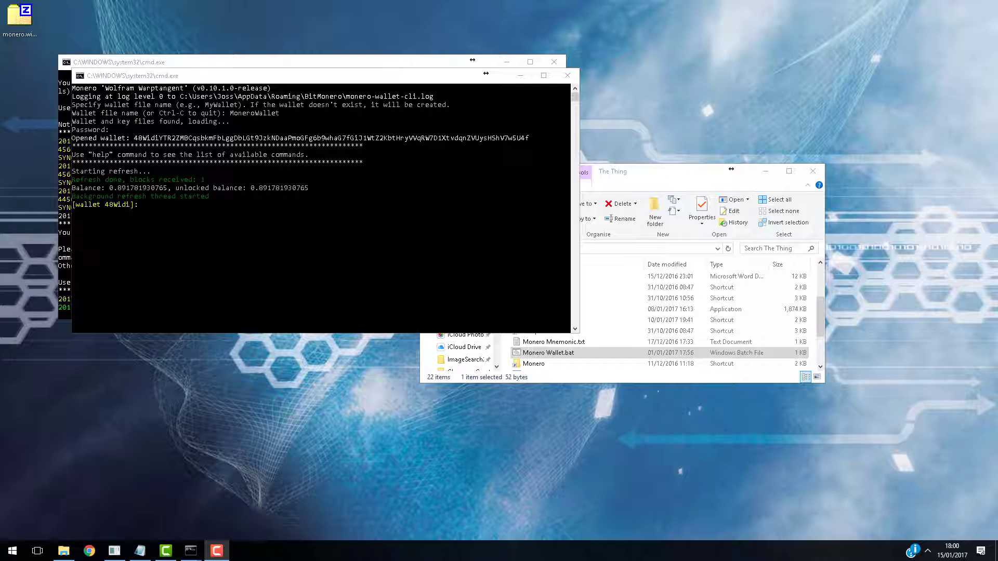
# Highlight the unlocked balance in the MoneroWallet console to check the returned funds
pyautogui.click(310, 188)
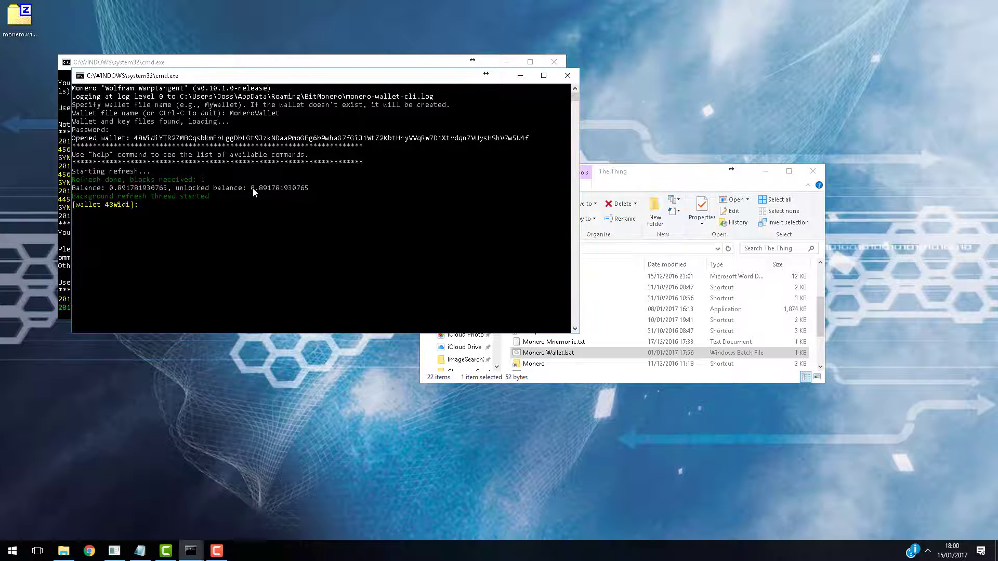
pyautogui.moveTo(251, 189); pyautogui.dragTo(309, 195)
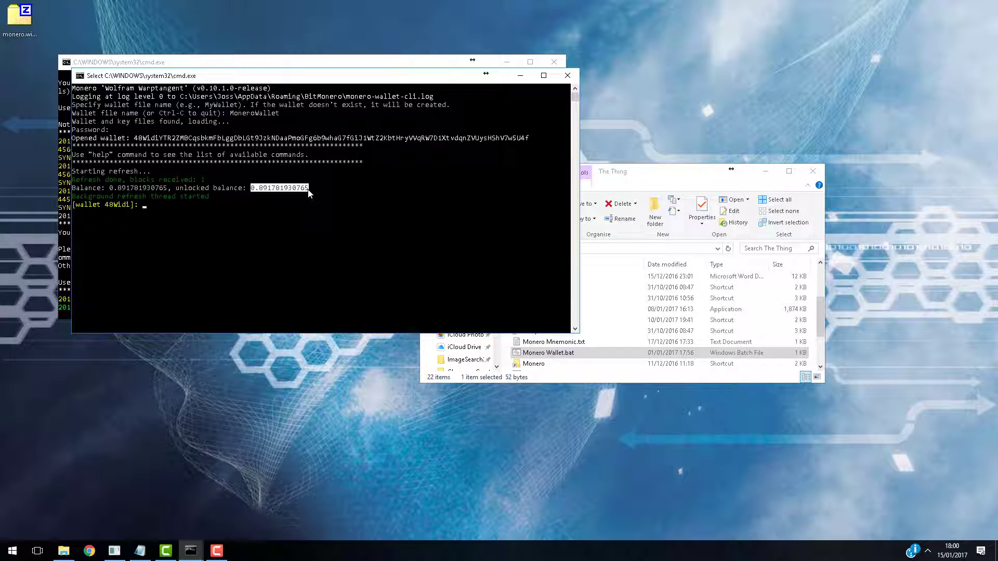